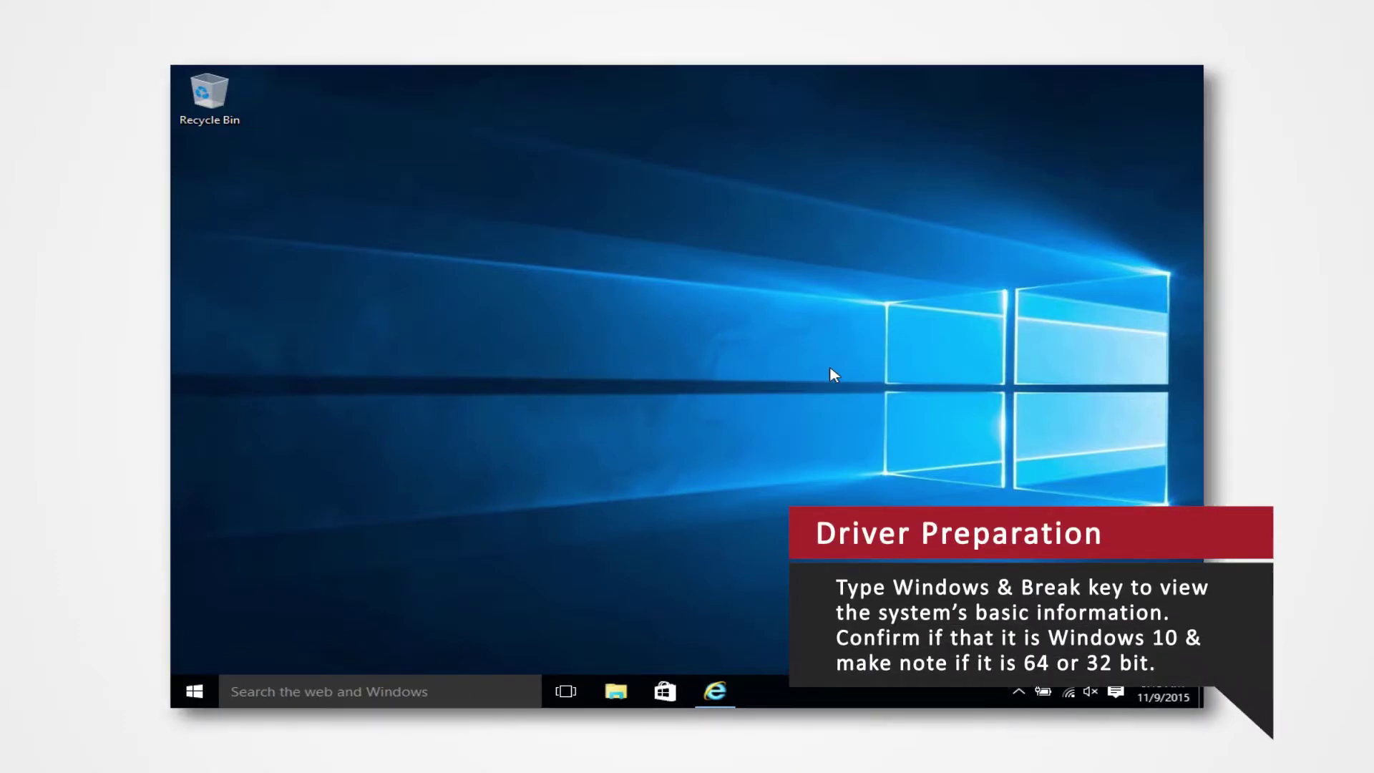
# Step: Check system info, then open the CP-9550DW page on me-vis.com under Photo Printing printers
pyautogui.press('super+Pause')
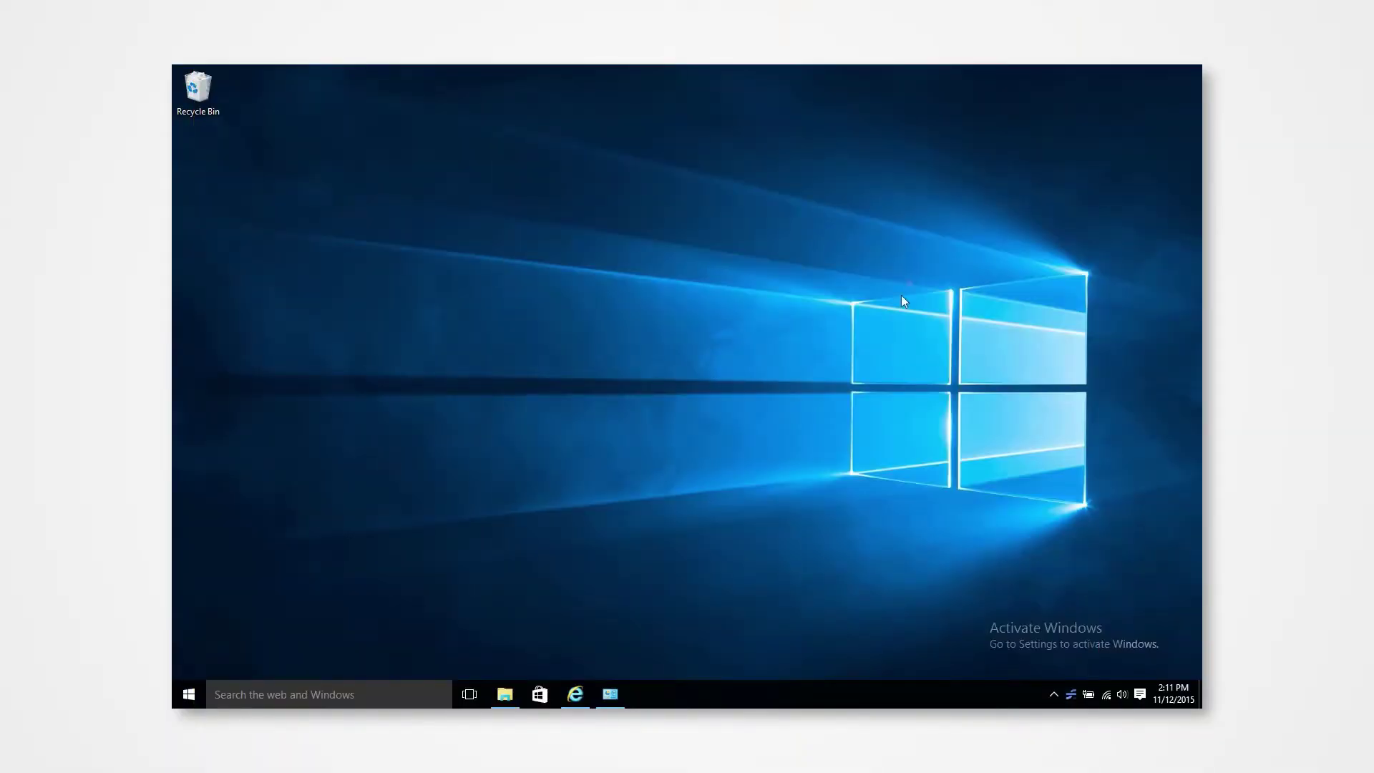
pyautogui.click(586, 699)
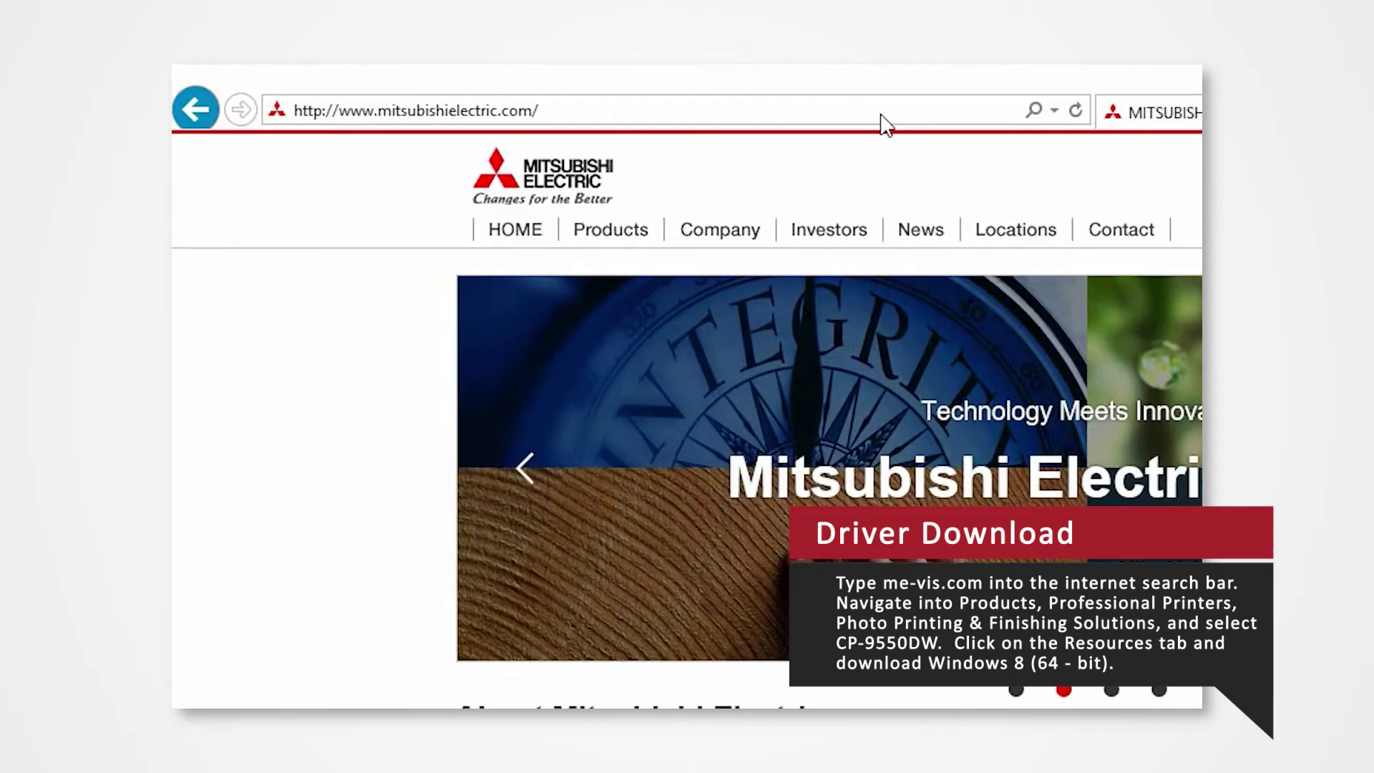
pyautogui.click(881, 114)
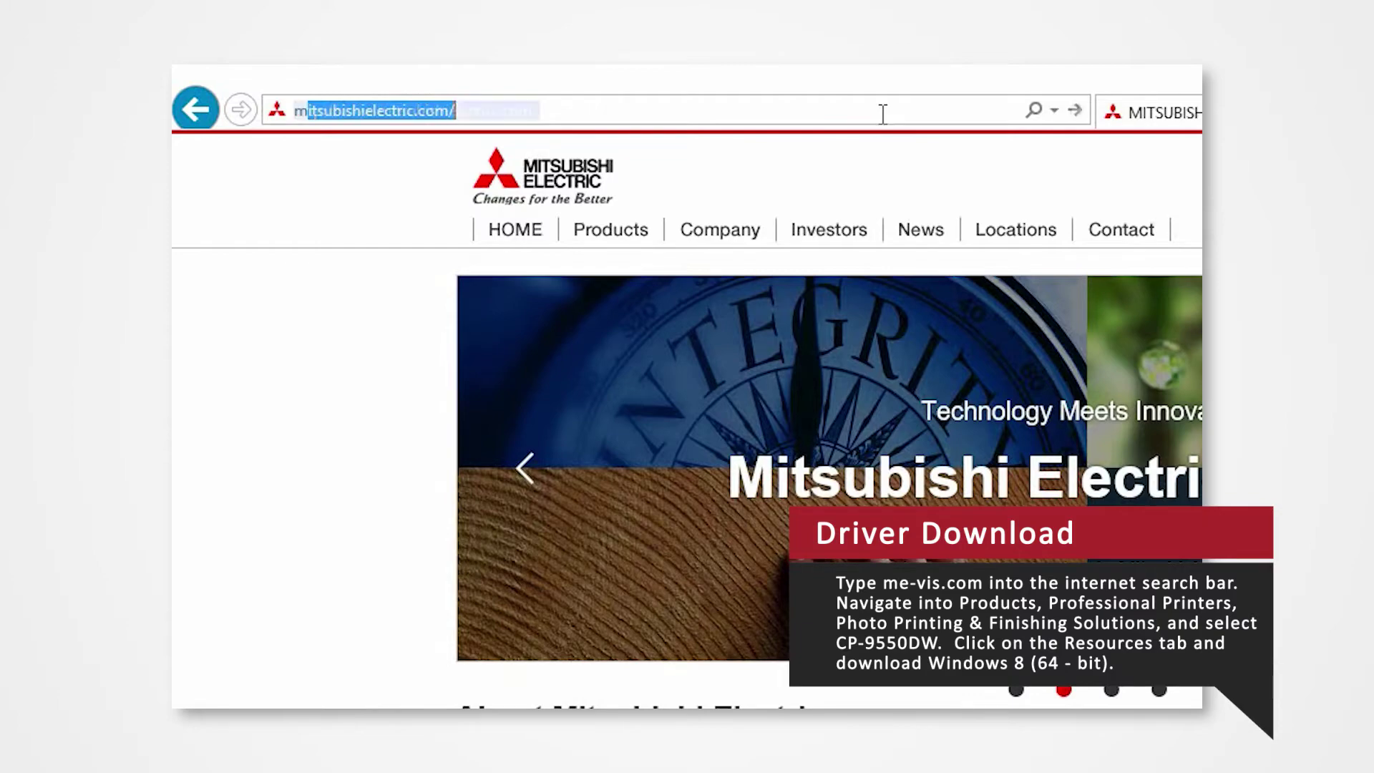
pyautogui.write('me-vis.com')
pyautogui.press('Return')
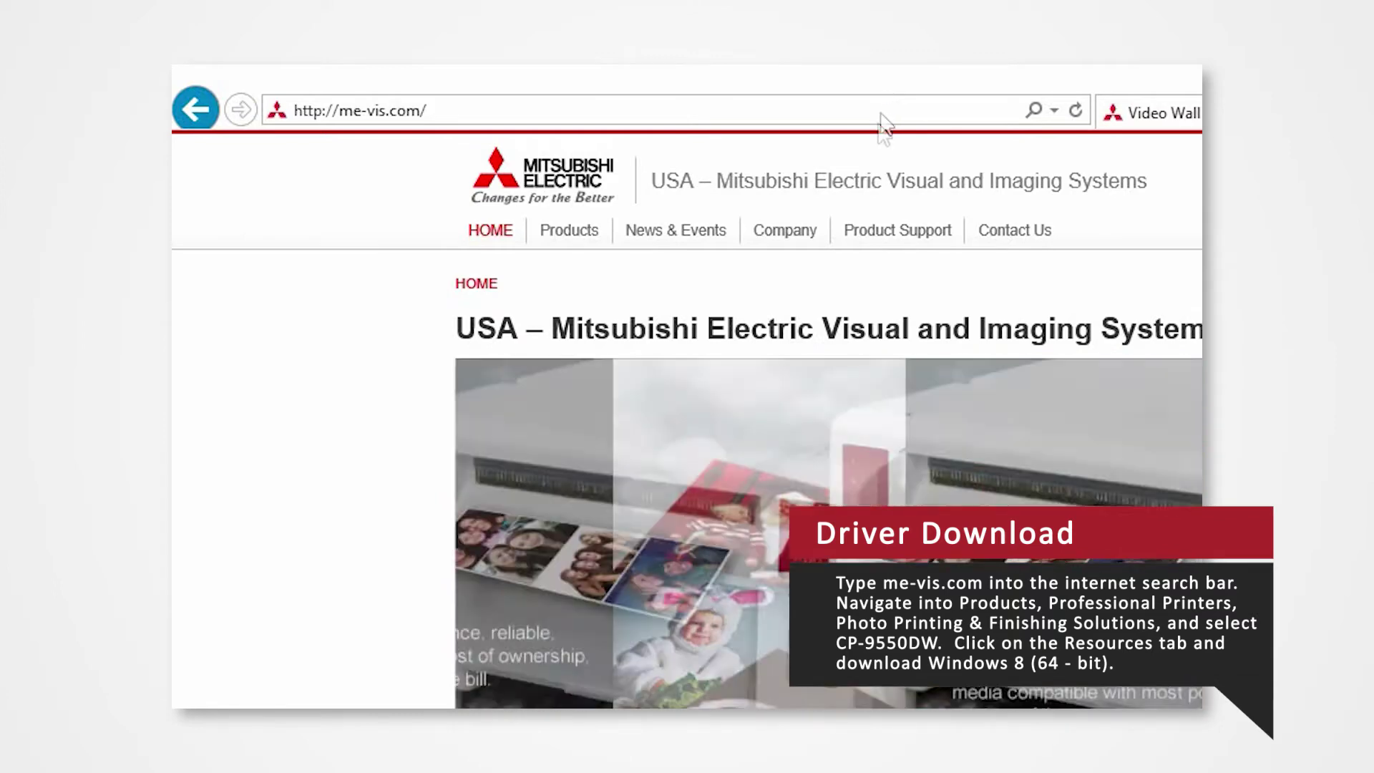
pyautogui.moveTo(569, 229)
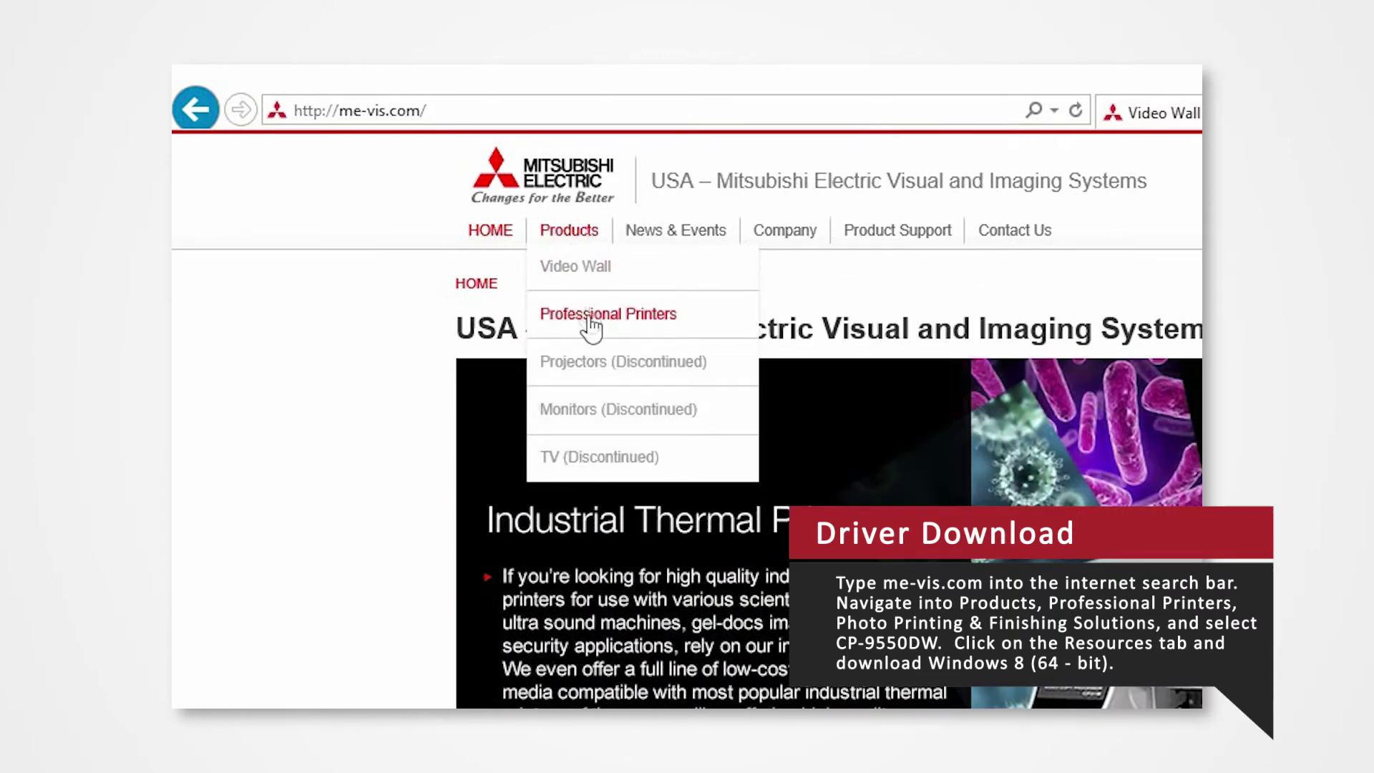
pyautogui.click(589, 316)
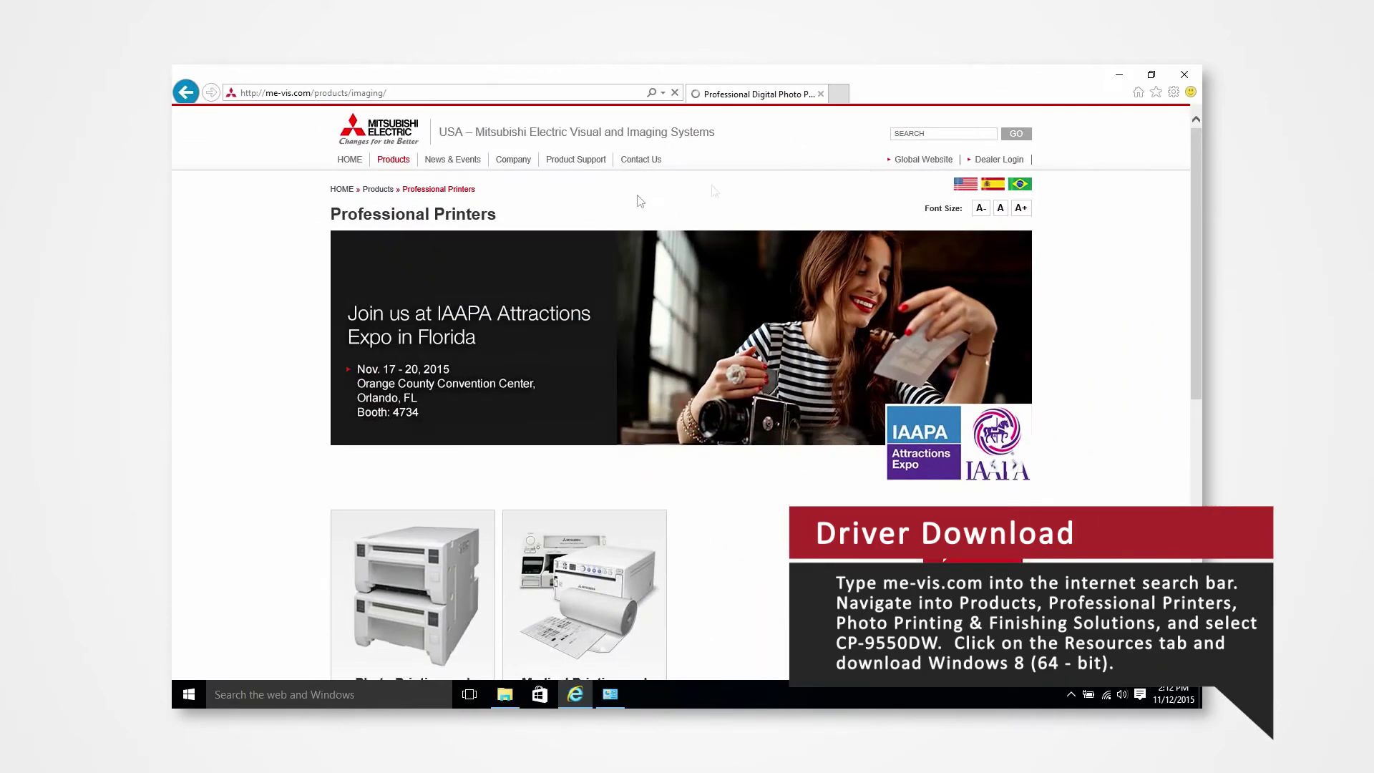
pyautogui.moveTo(1197, 159); pyautogui.dragTo(1198, 336)
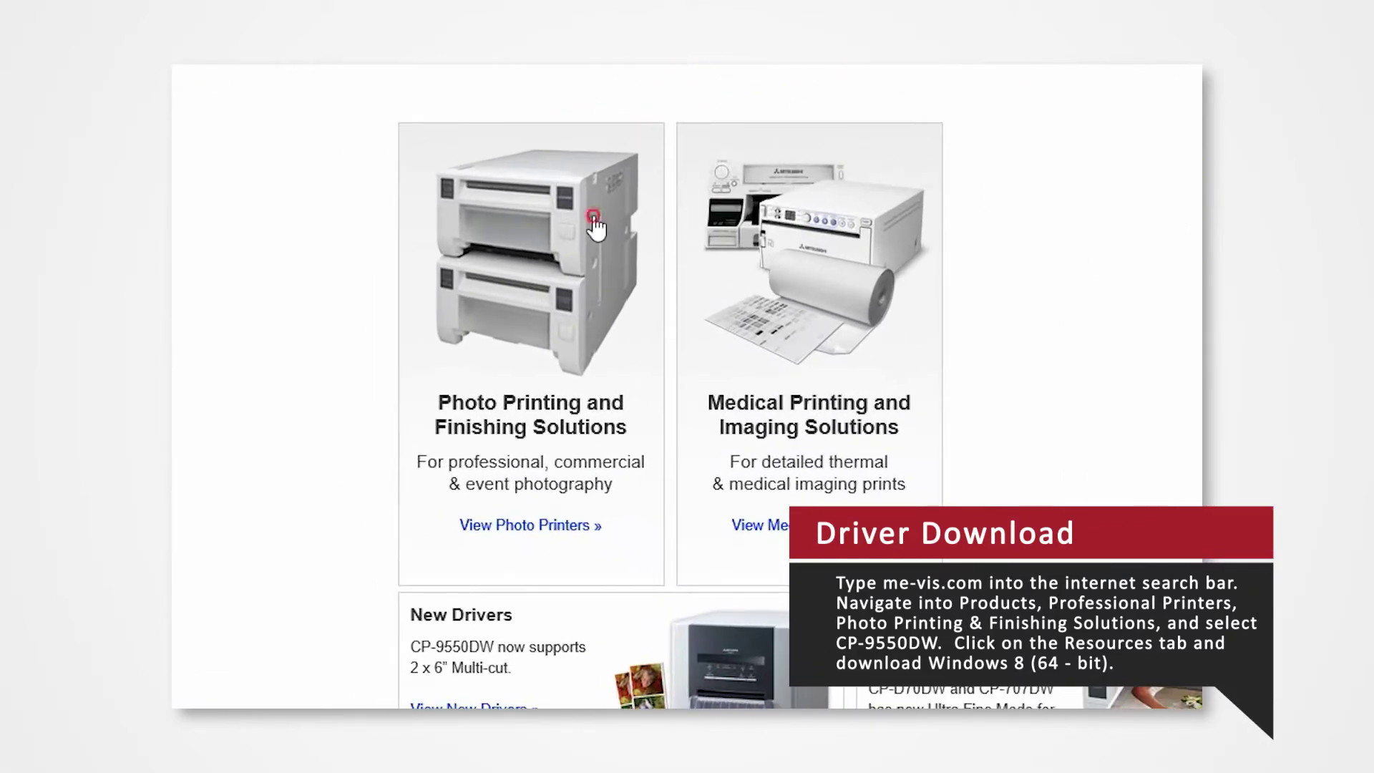
pyautogui.click(595, 217)
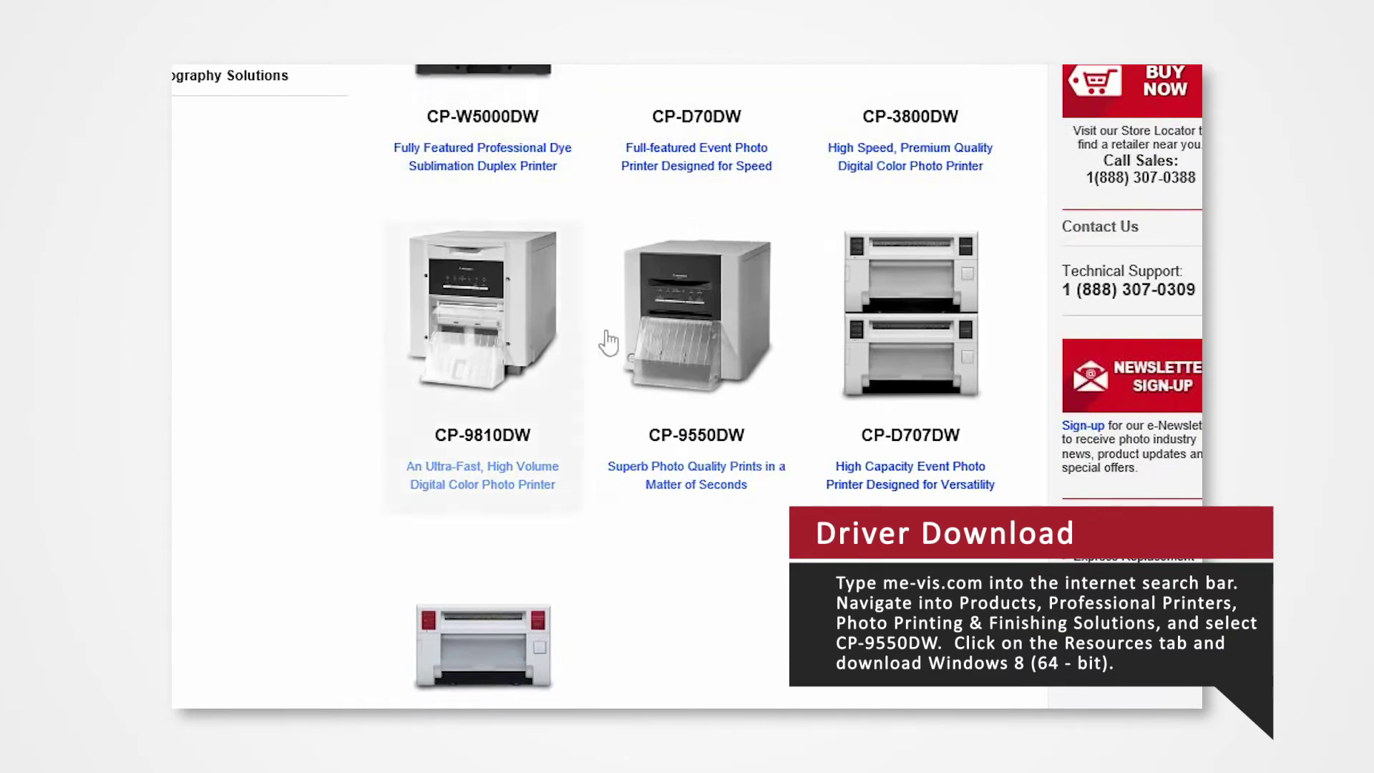
pyautogui.click(725, 334)
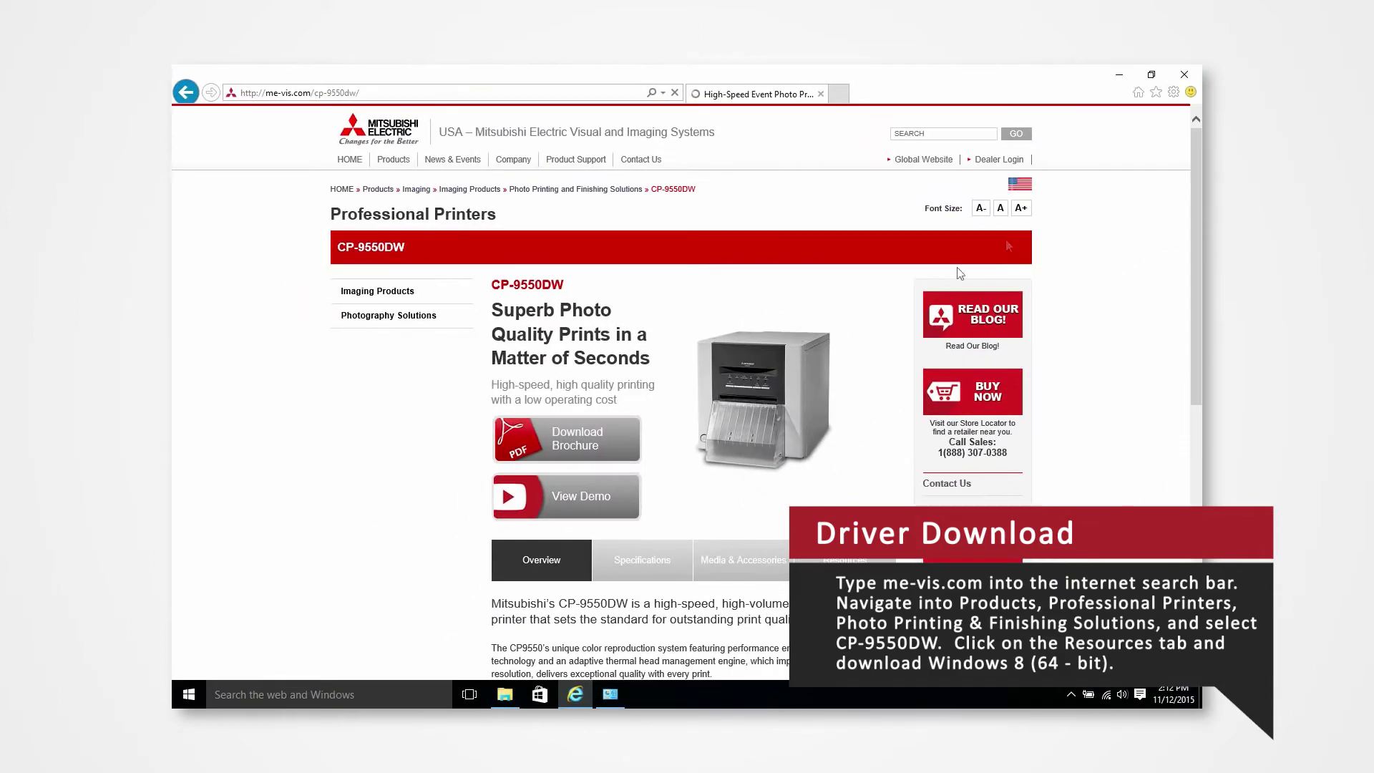
pyautogui.moveTo(1195, 167); pyautogui.dragTo(1201, 358)
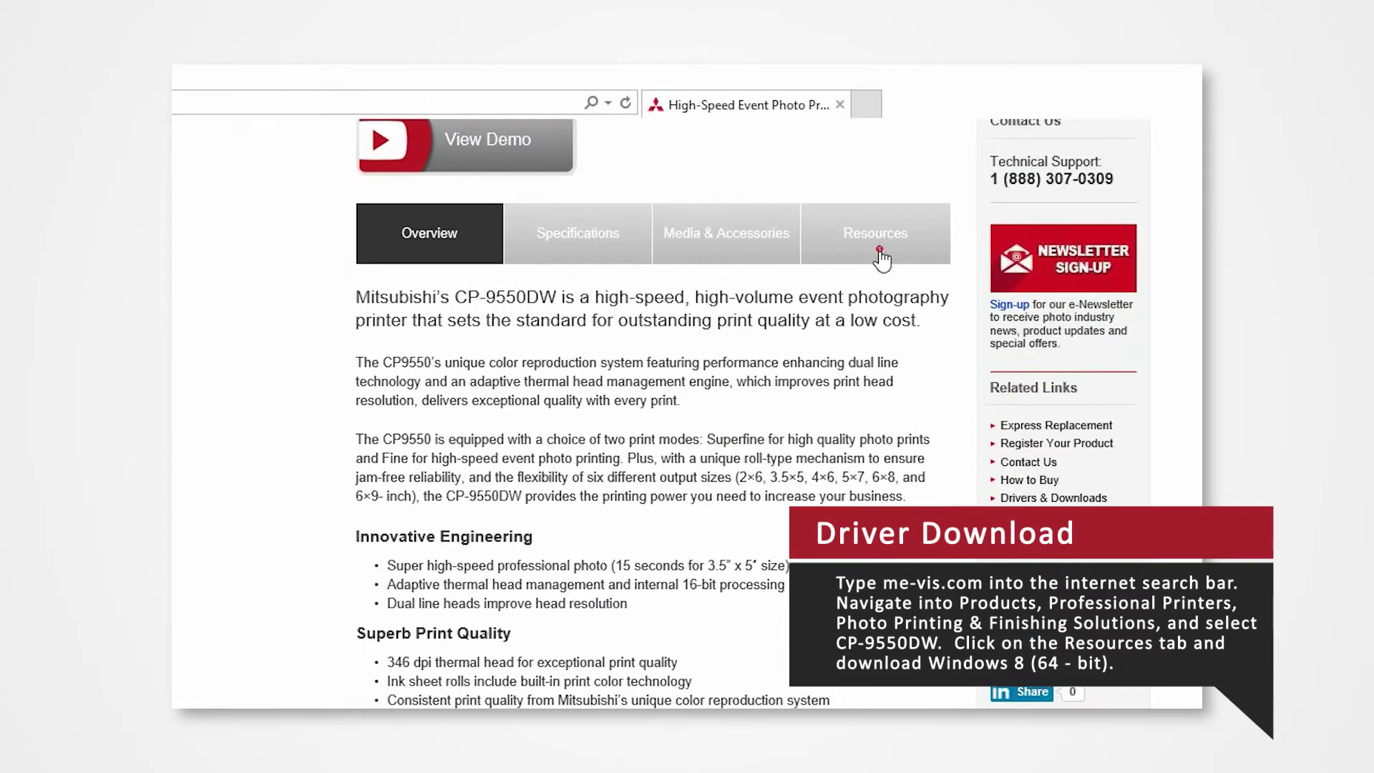
# Step: Save the Windows 8 (64-bit) driver from the Resources tab to the Desktop
pyautogui.click(854, 190)
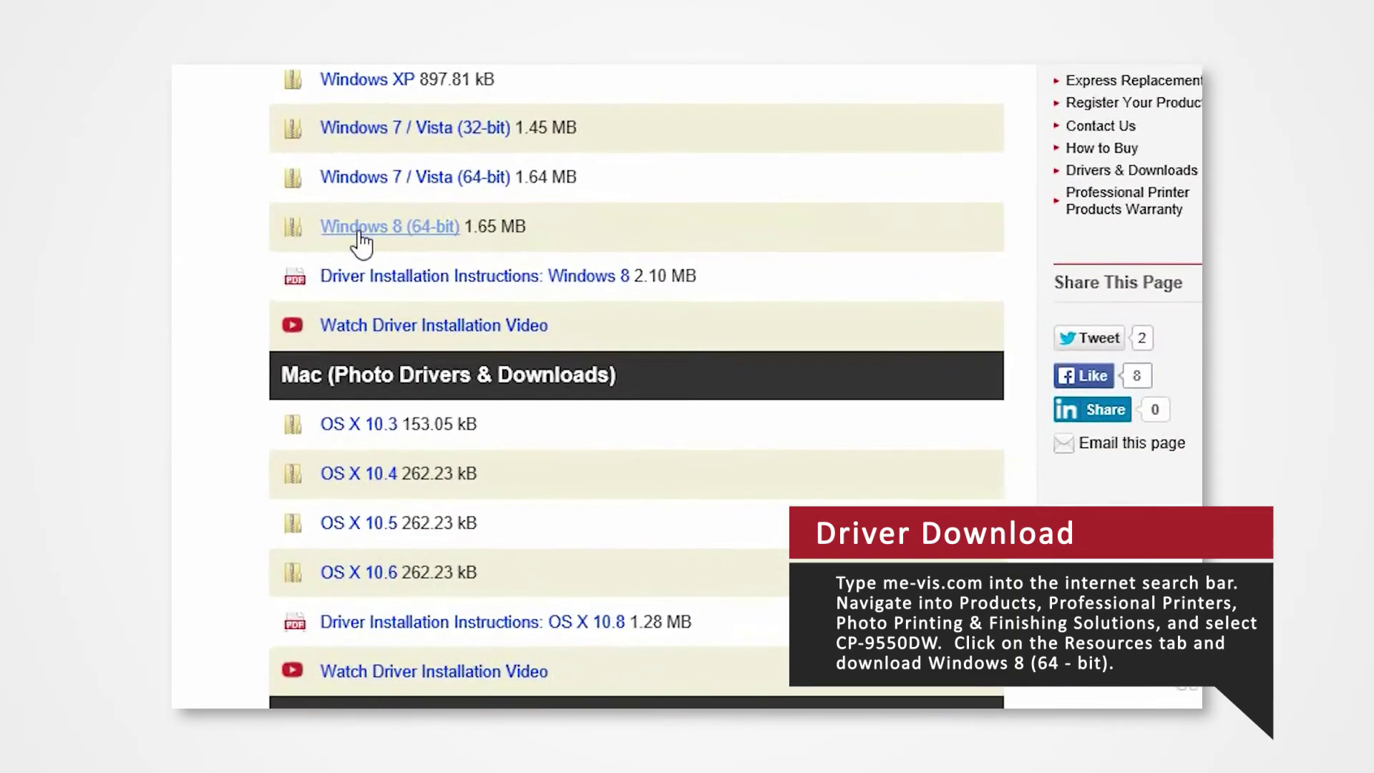
pyautogui.rightClick(360, 222)
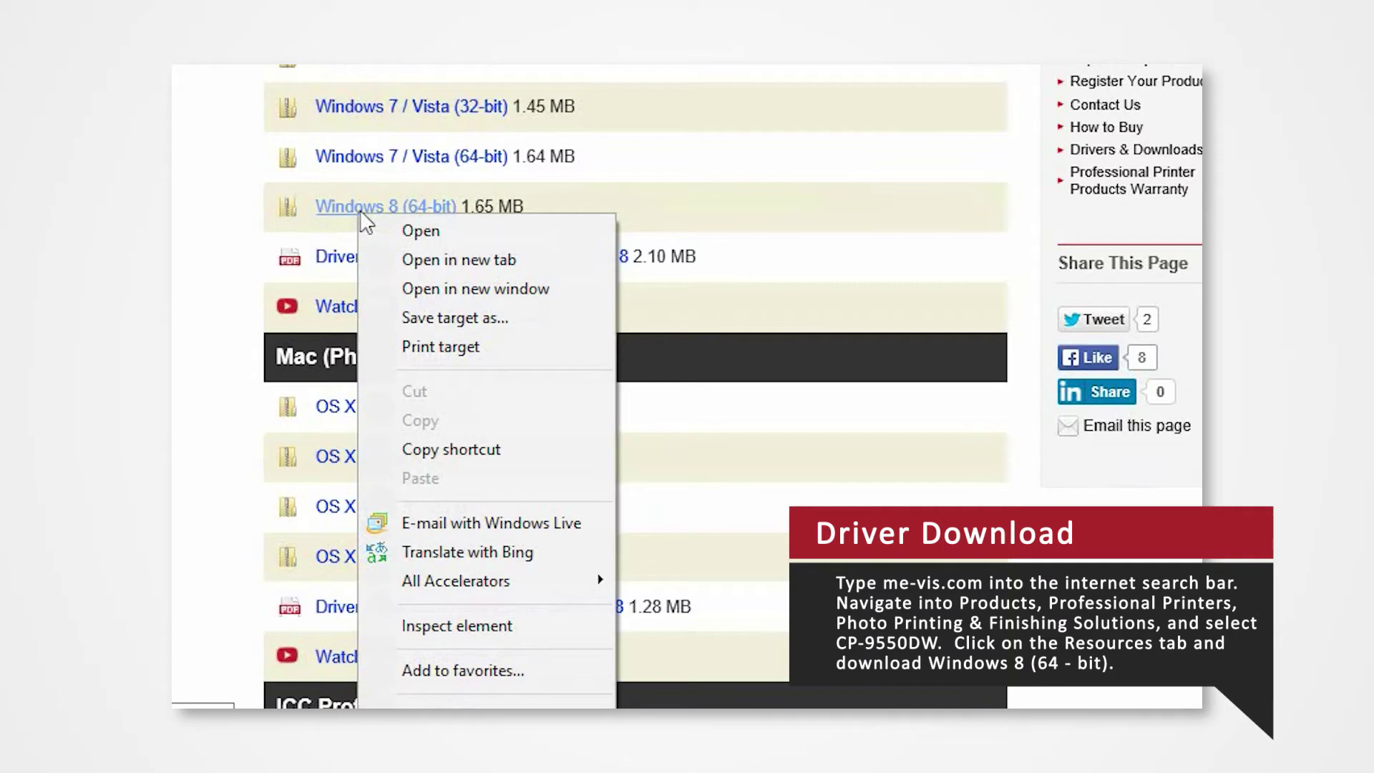
pyautogui.click(449, 317)
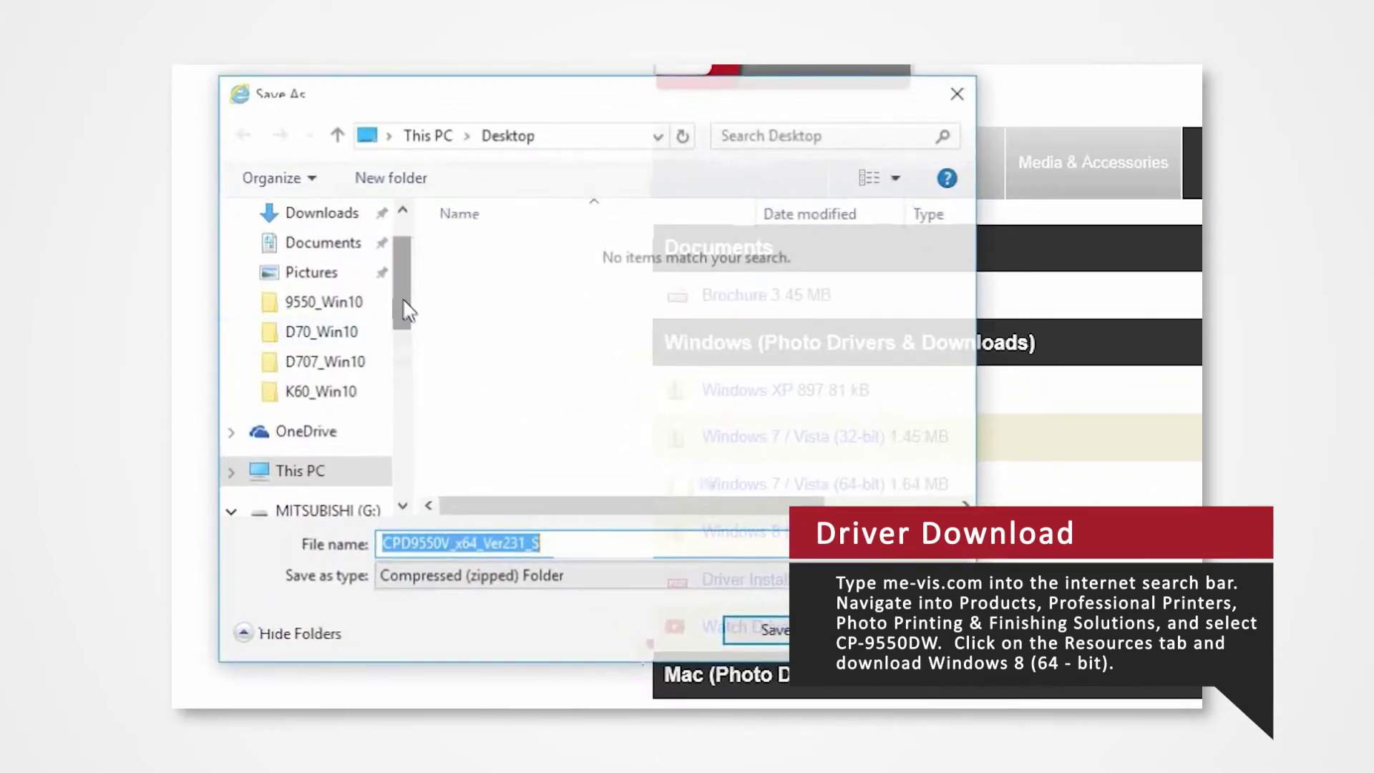
pyautogui.moveTo(407, 312); pyautogui.dragTo(391, 227)
pyautogui.click(295, 254)
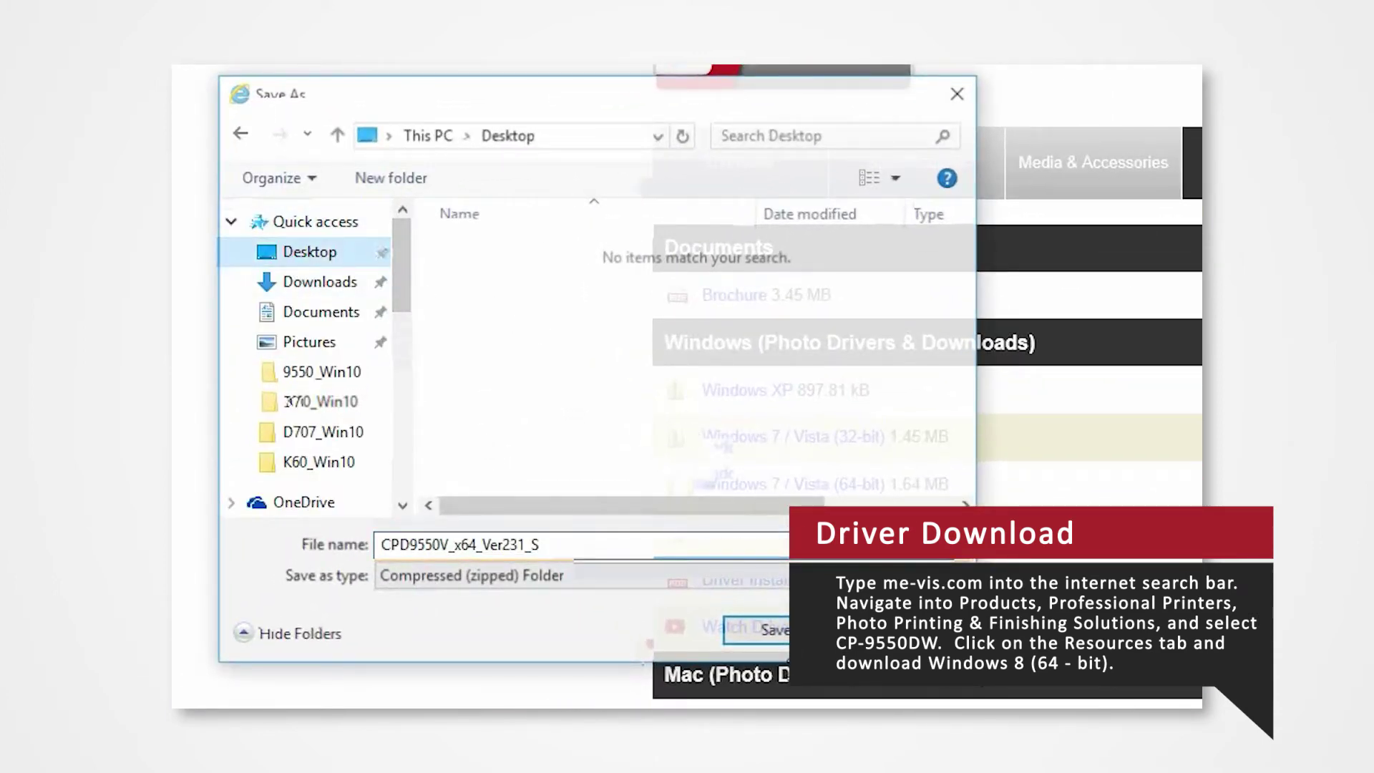
pyautogui.click(777, 635)
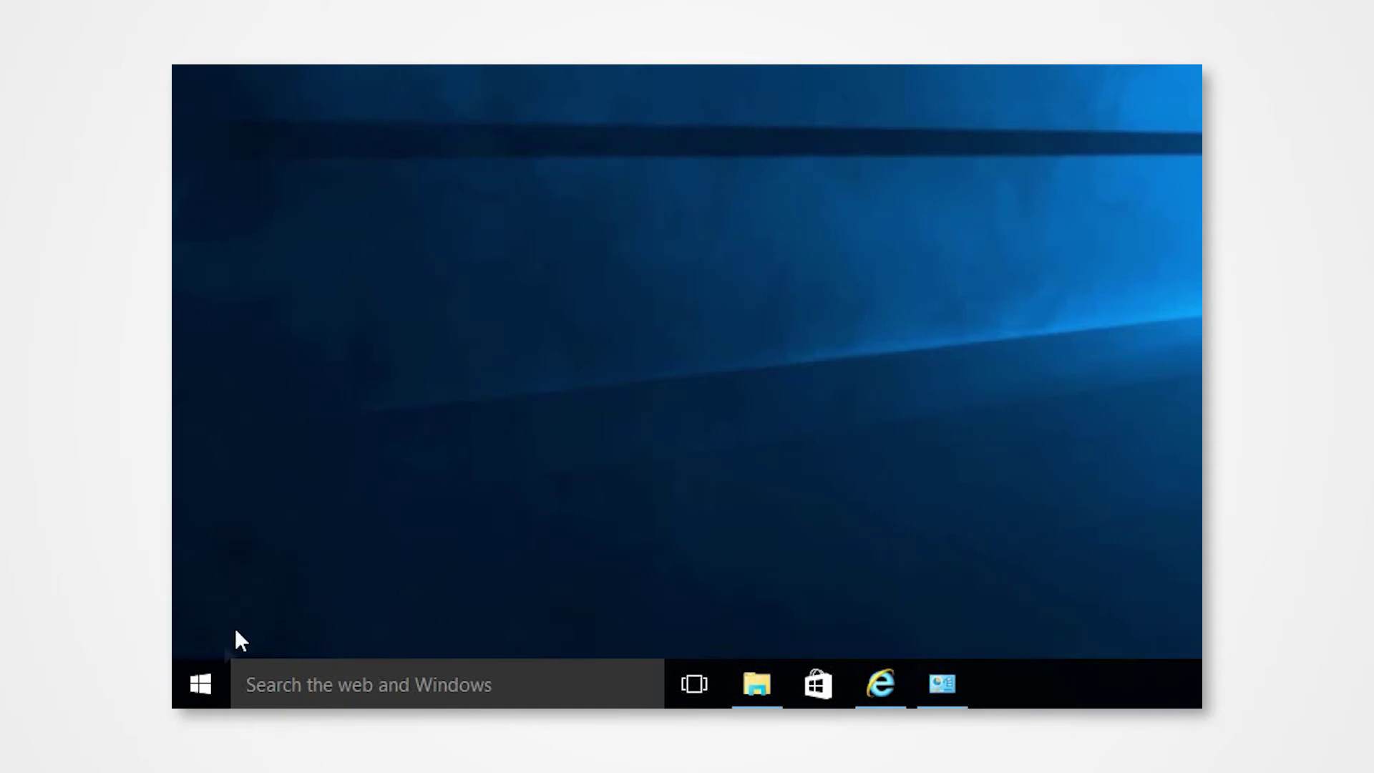
# Step: Go to Settings > Update & security > Recovery to reach Advanced startup
pyautogui.click(209, 676)
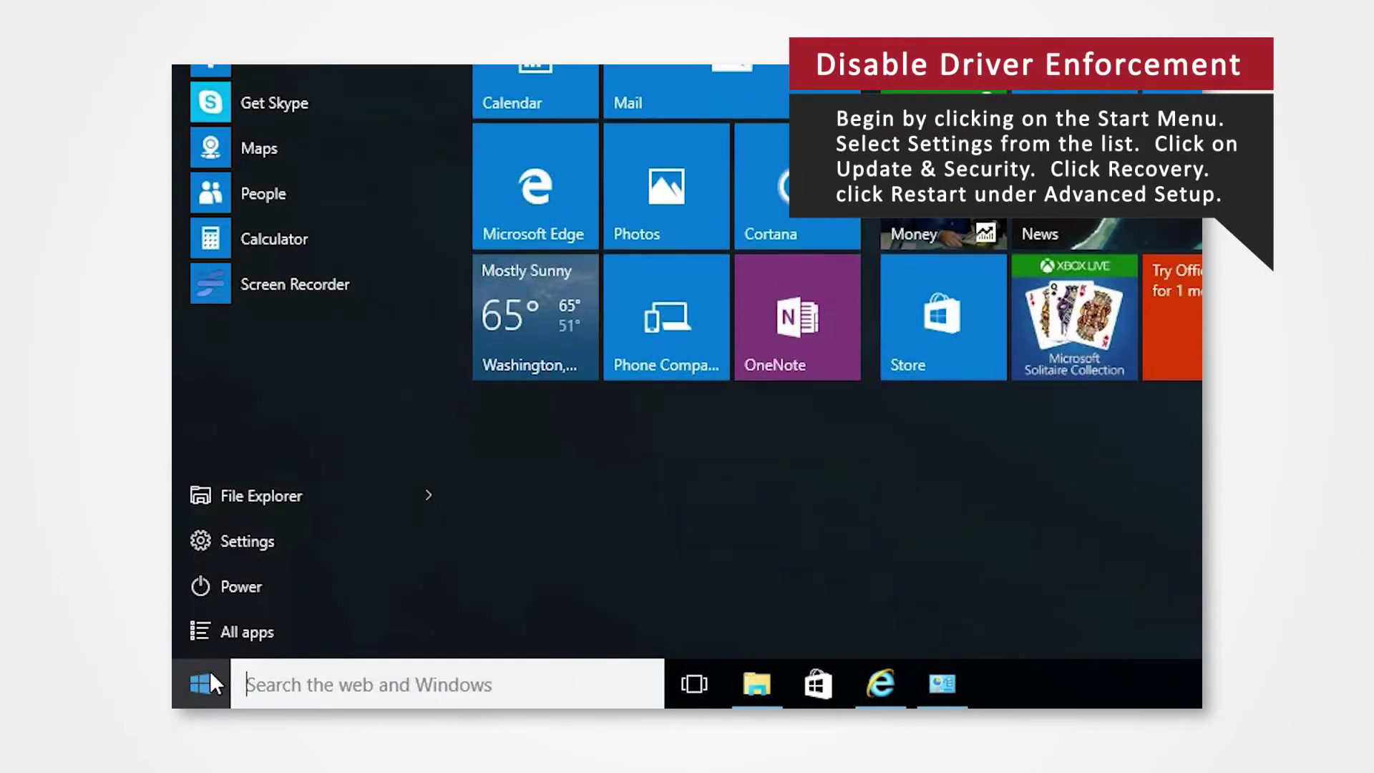
pyautogui.click(325, 540)
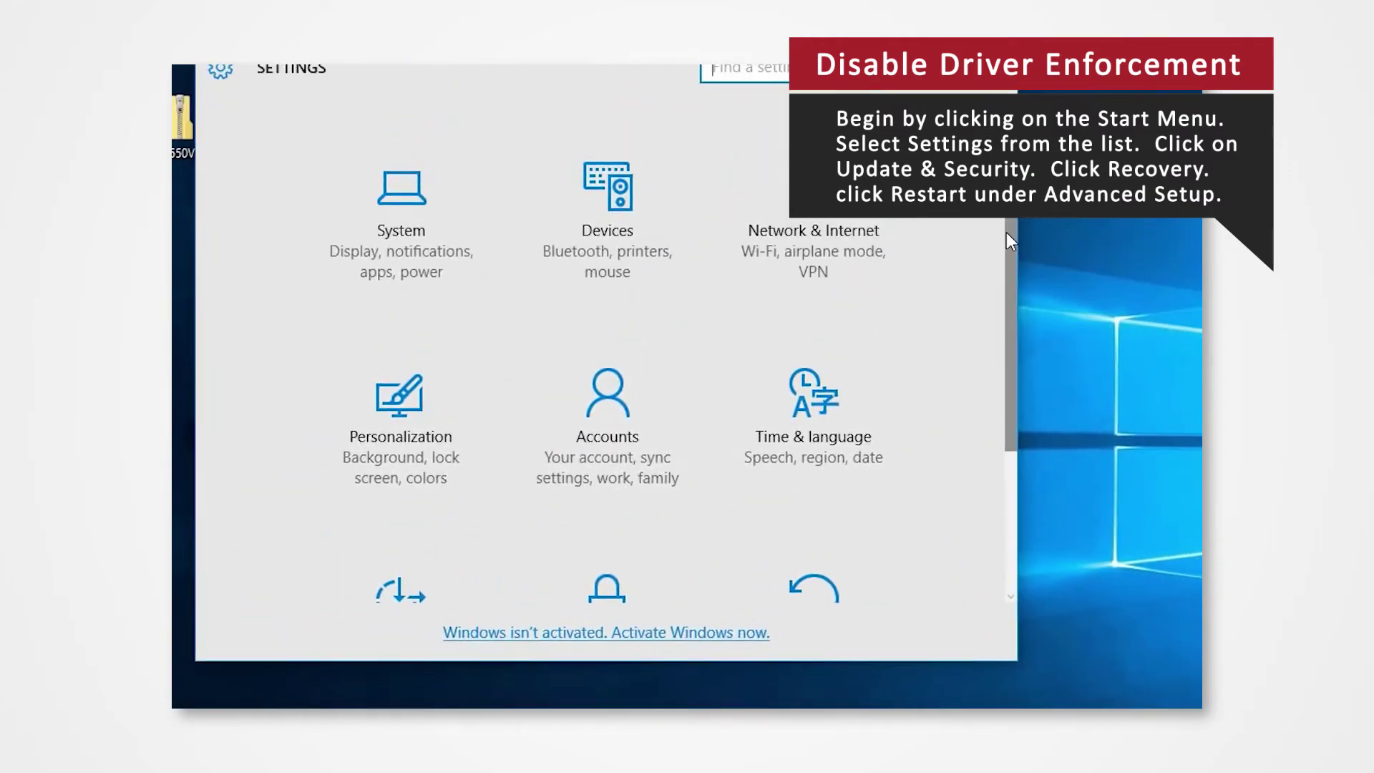
pyautogui.scroll(-2, 1006, 232)
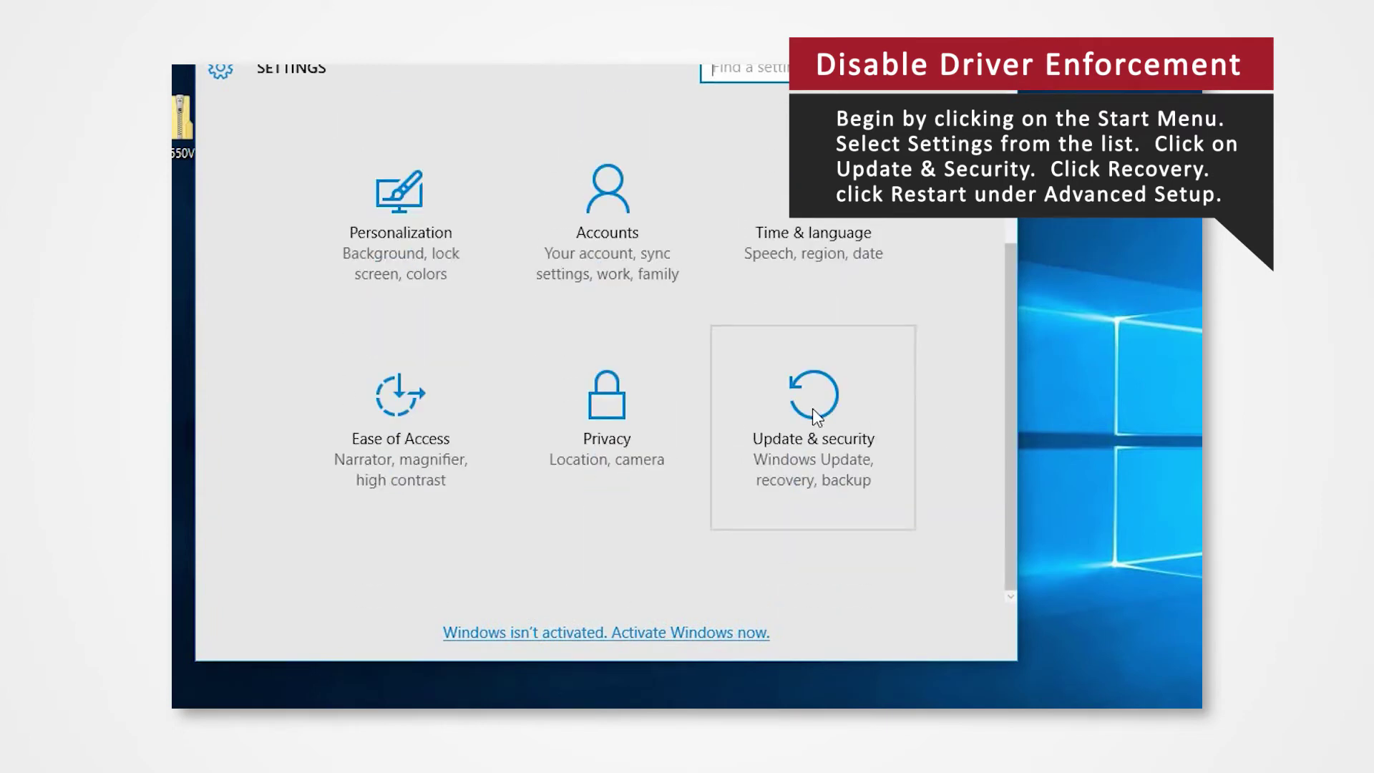
pyautogui.click(813, 409)
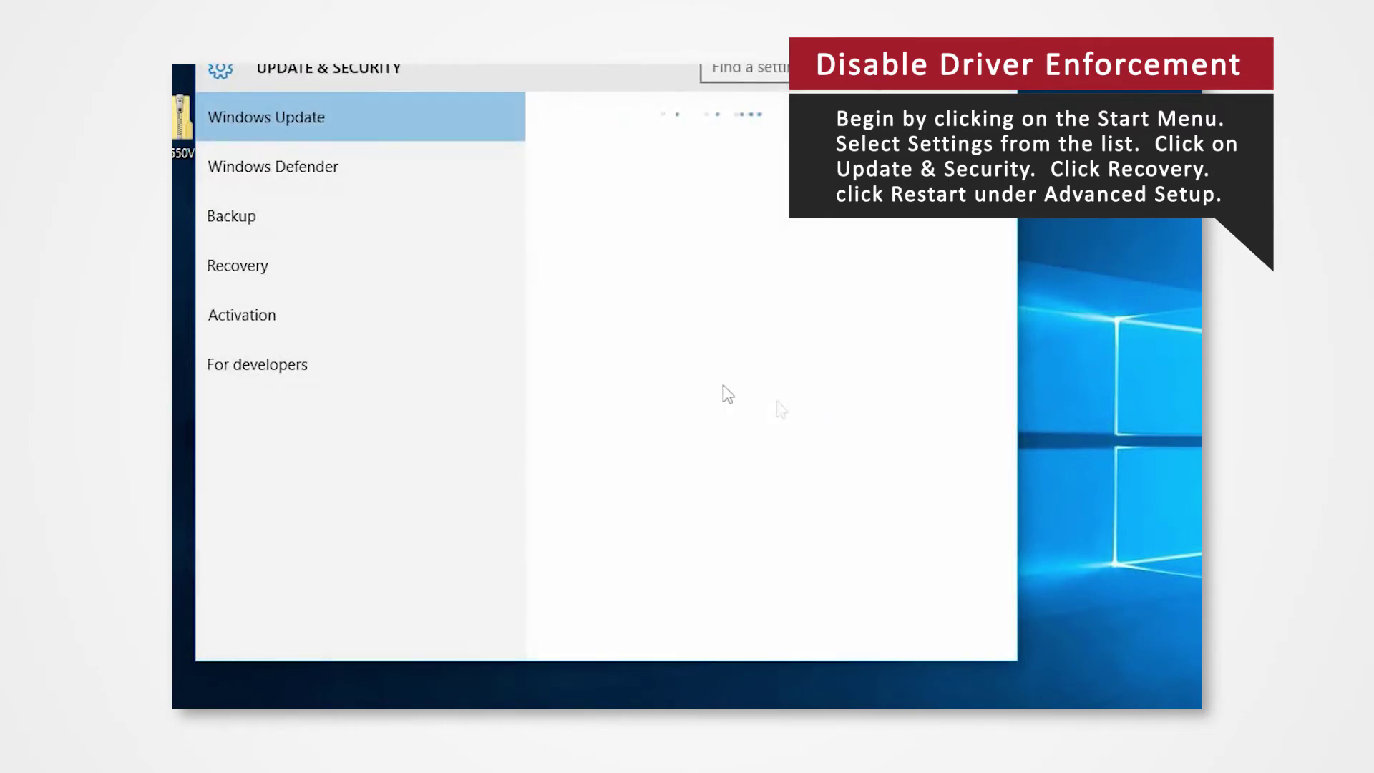
pyautogui.click(452, 274)
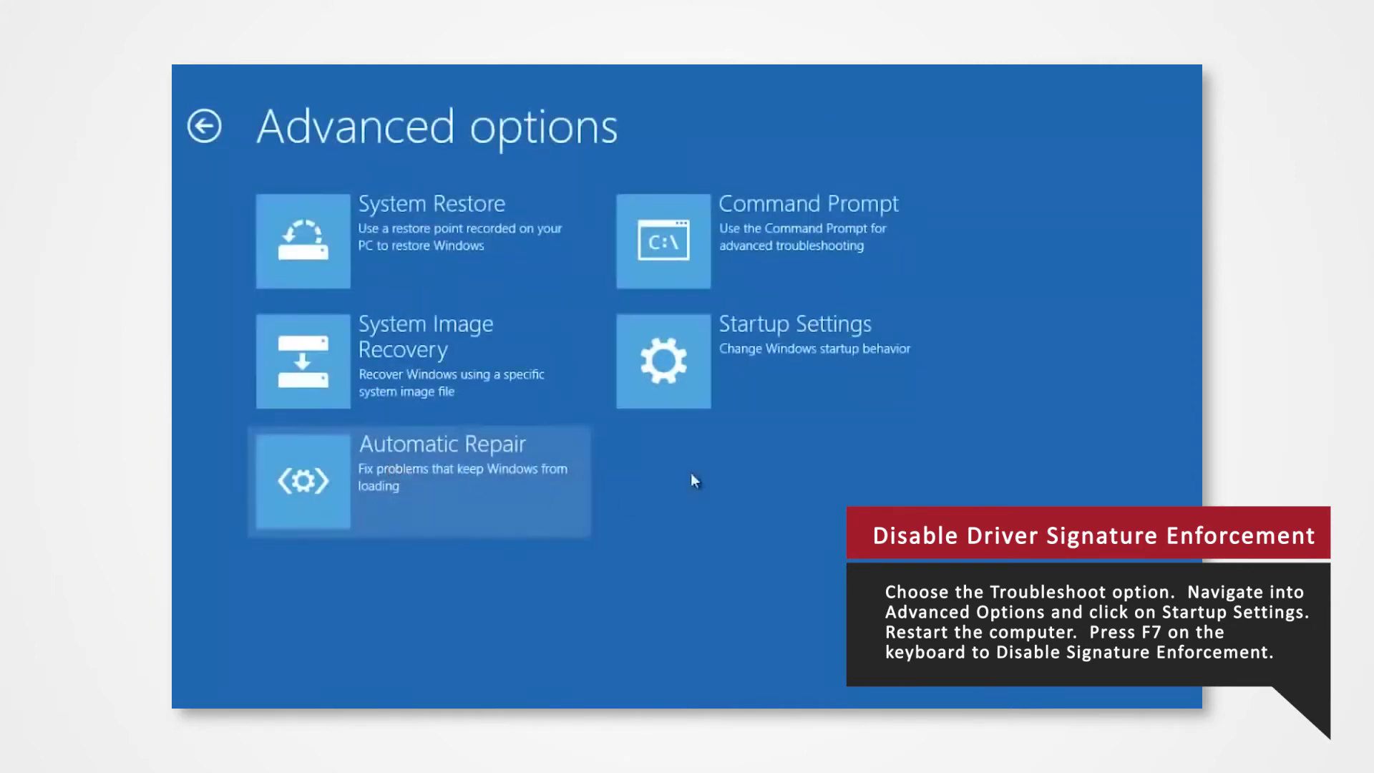
# Step: Choose Startup Settings in Advanced options to disable driver signature enforcement
pyautogui.click(752, 383)
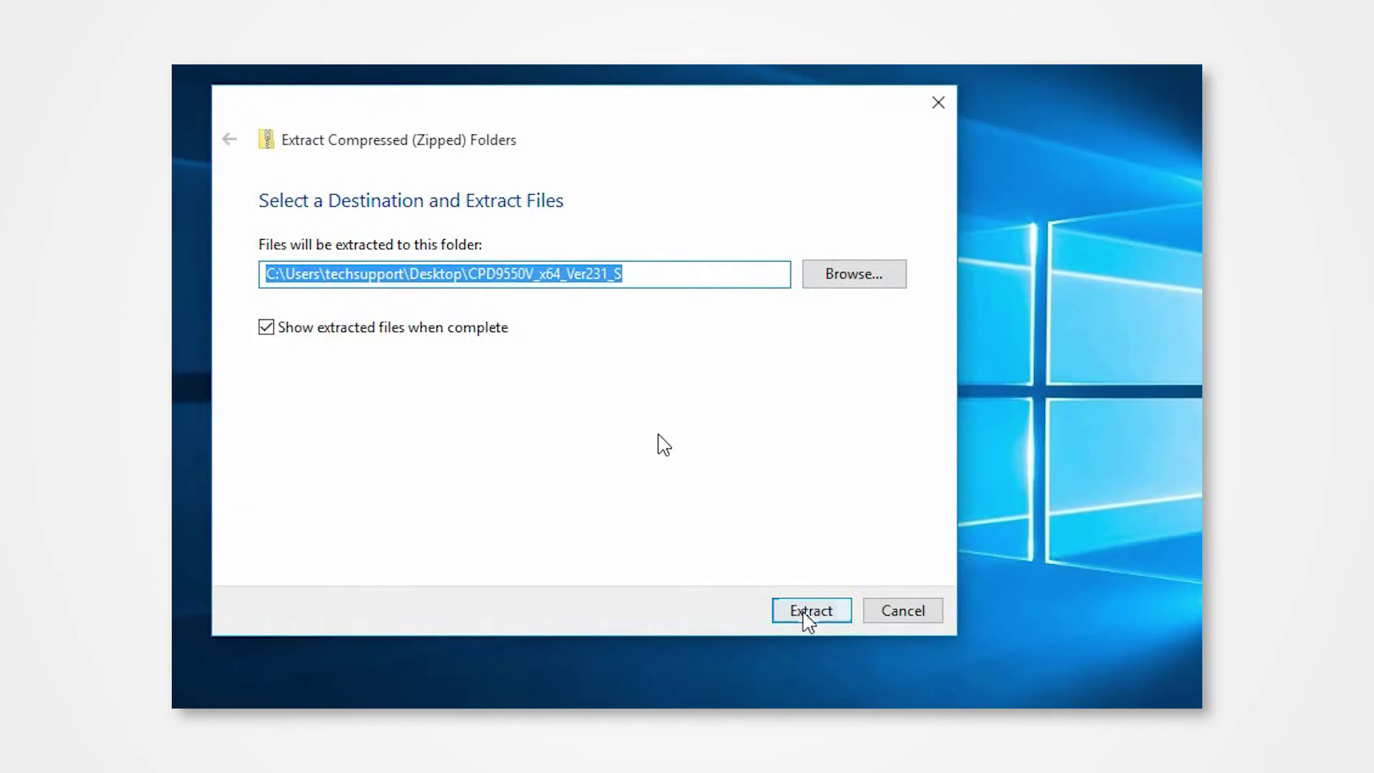
# Step: Extract the driver zip to the Desktop, close its folder, and move the two desktop icons
pyautogui.click(805, 613)
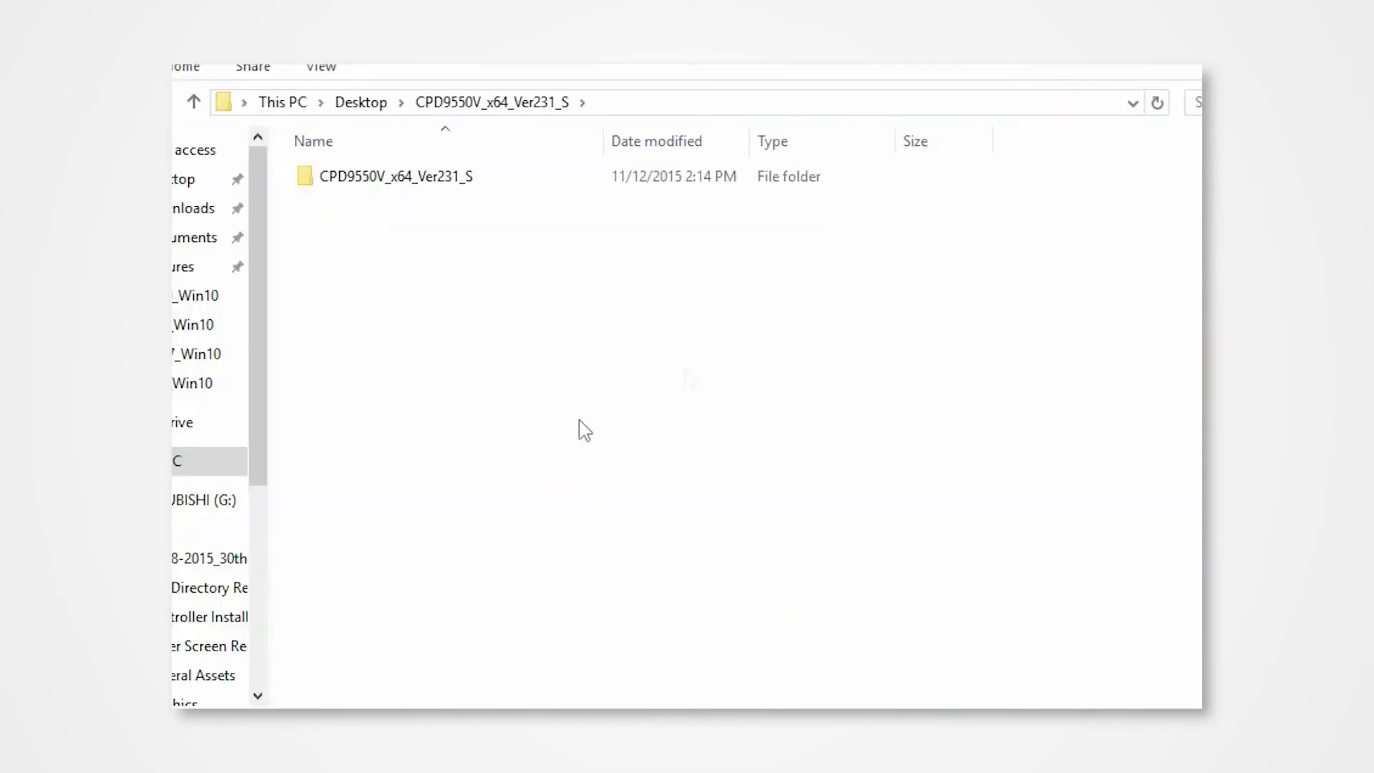
pyautogui.click(1175, 175)
pyautogui.moveTo(208, 199); pyautogui.dragTo(350, 295)
pyautogui.moveTo(199, 240); pyautogui.dragTo(897, 102)
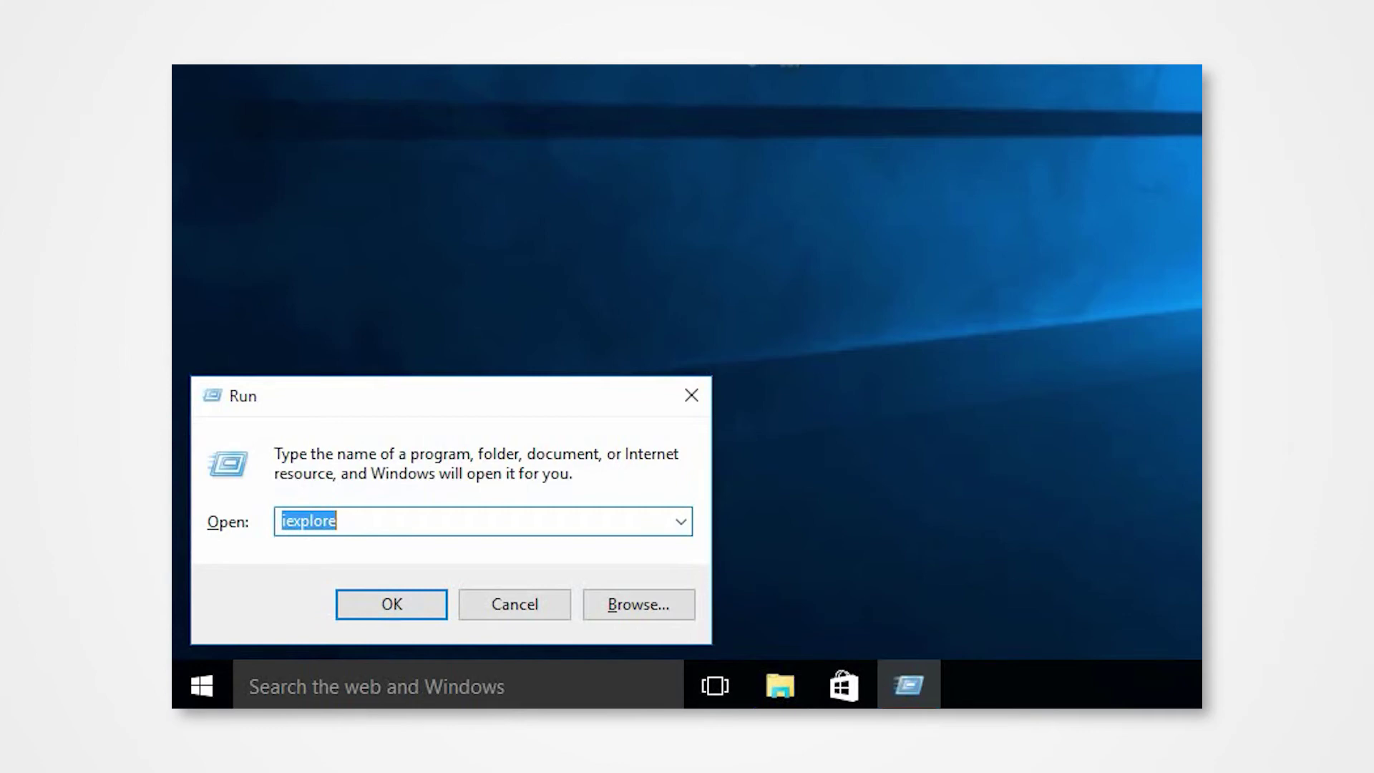
pyautogui.write('control panel')
# Step: From Control Panel's Devices and Printers, select a printer and open Print server properties
pyautogui.press('Return')
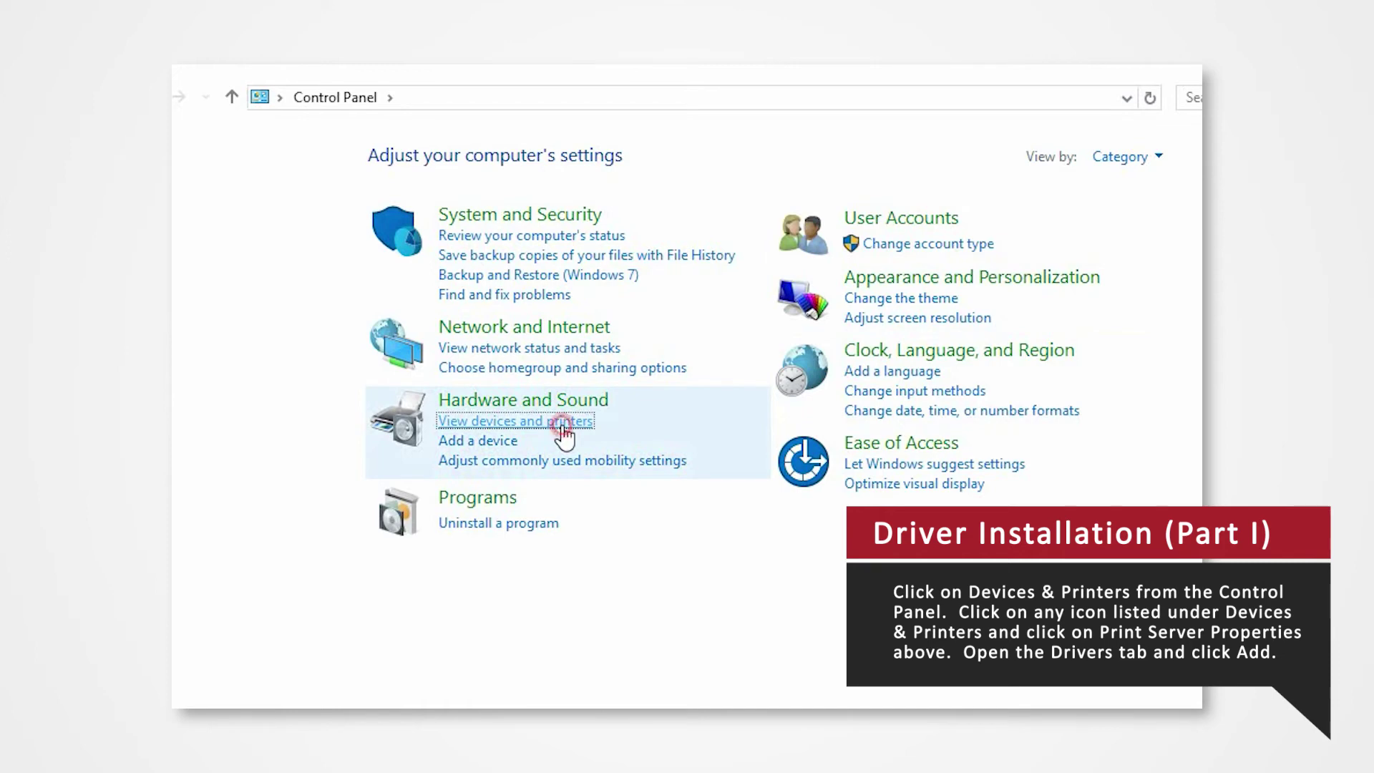
pyautogui.click(561, 427)
pyautogui.click(604, 567)
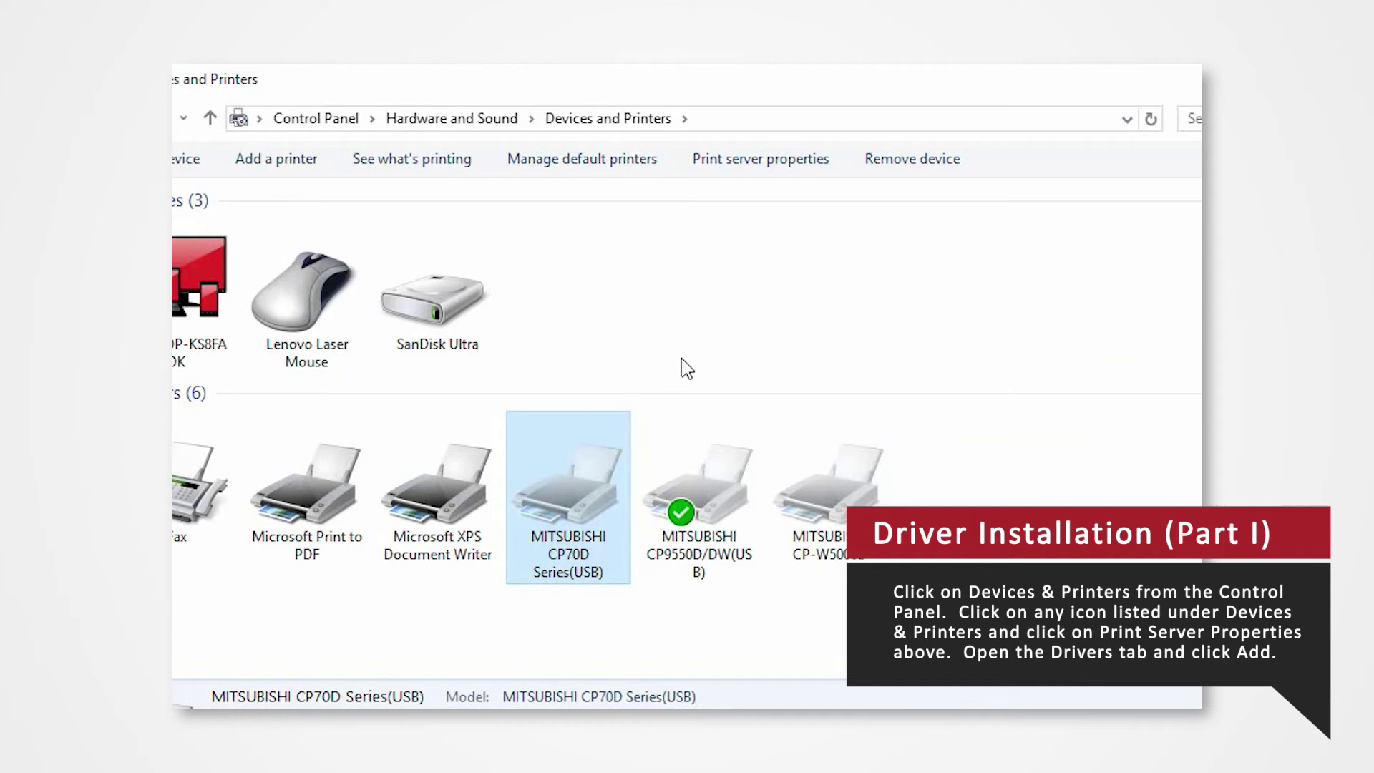
pyautogui.click(767, 162)
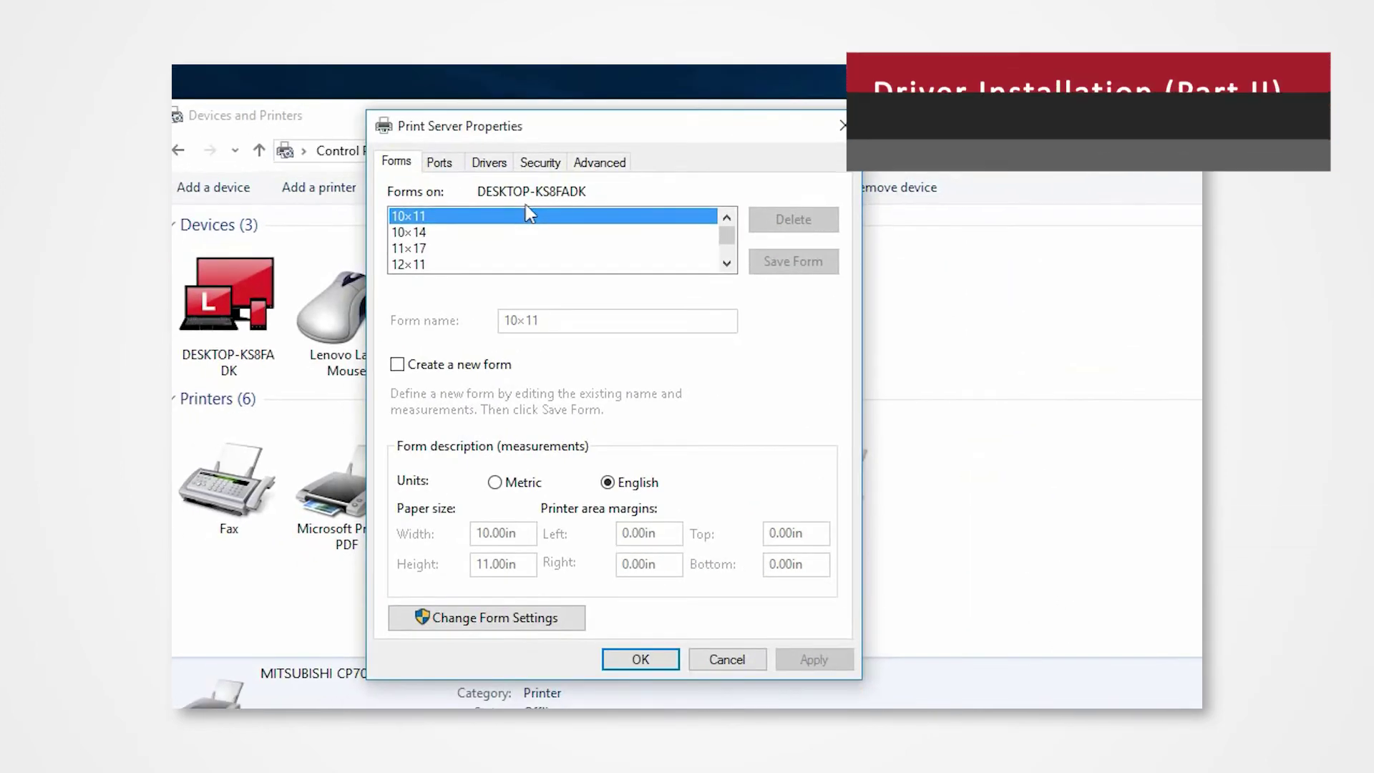
# Step: Start Add Printer Driver Wizard from the Drivers tab, keeping only x64 processor selected
pyautogui.click(488, 161)
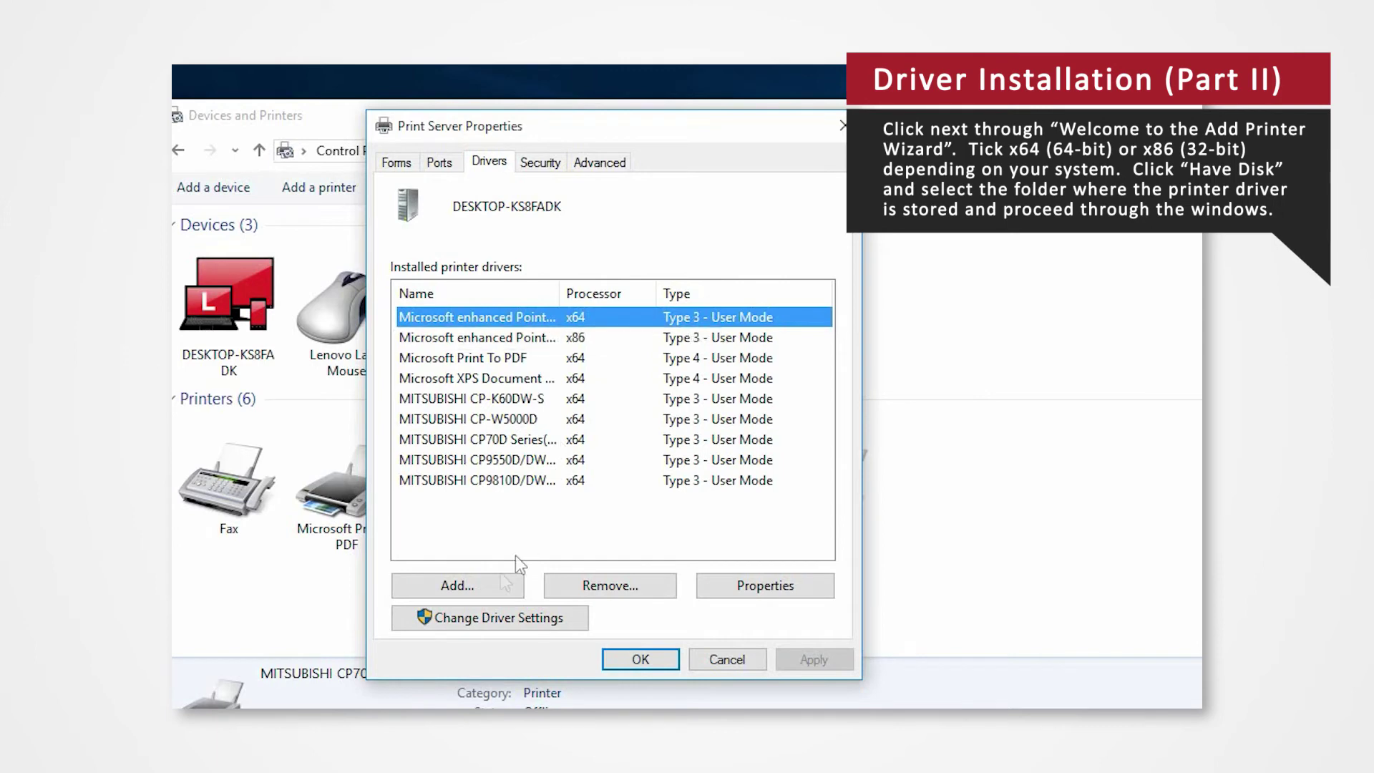
pyautogui.click(484, 585)
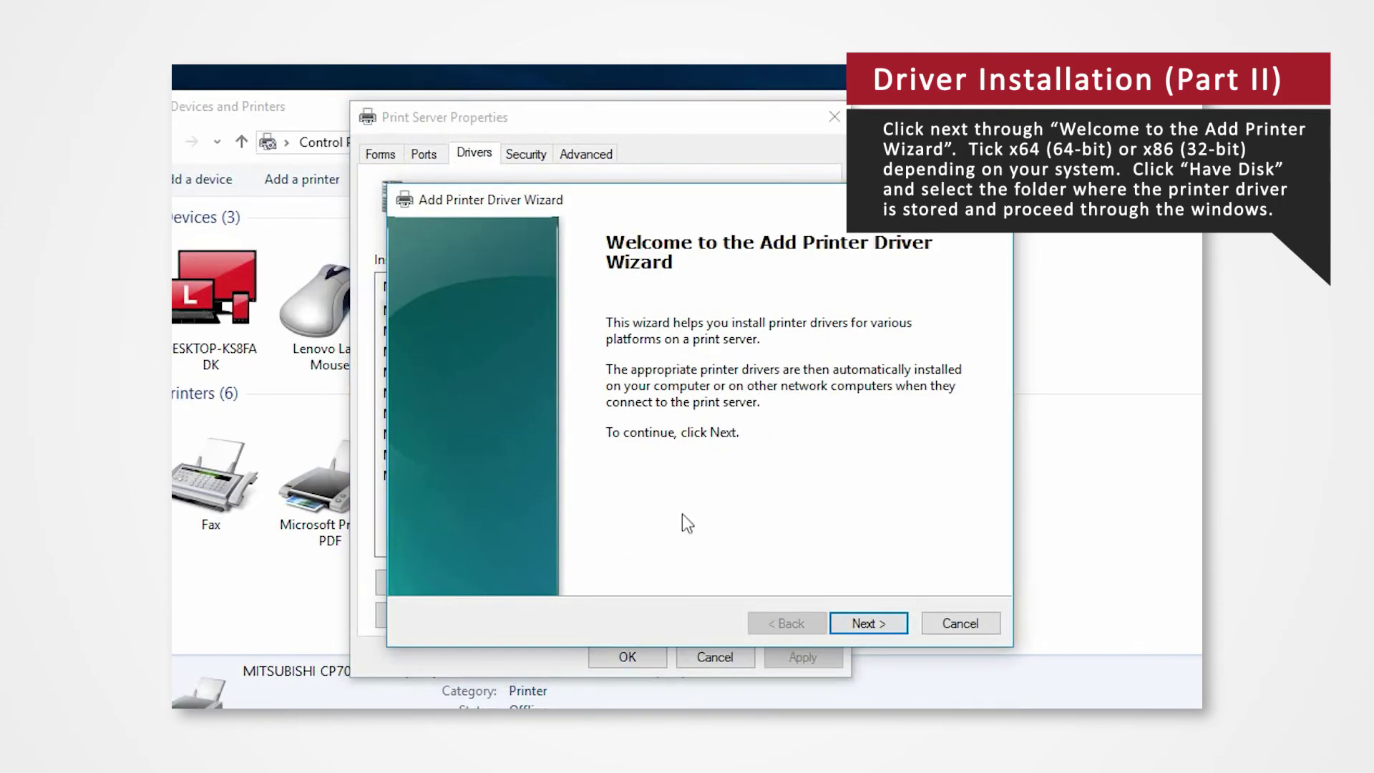
pyautogui.click(724, 588)
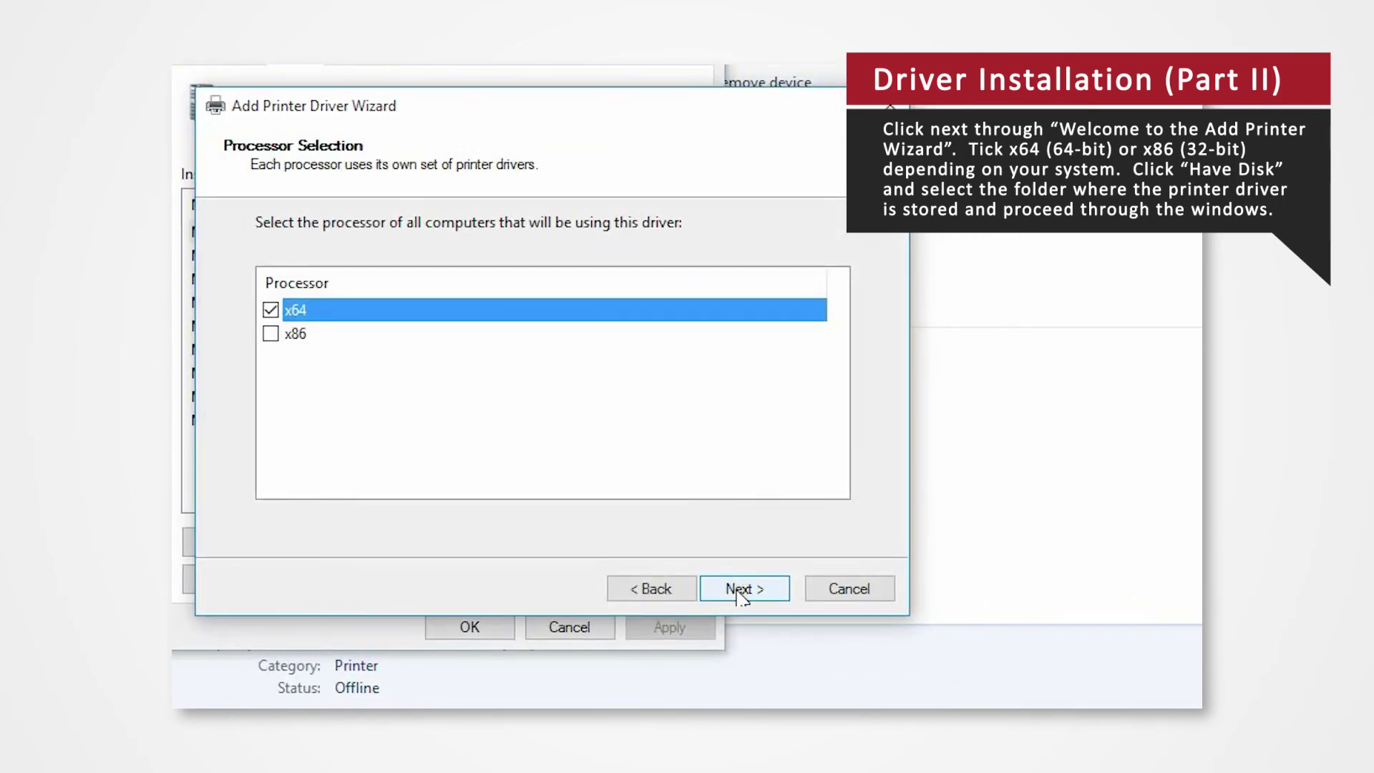
pyautogui.click(484, 344)
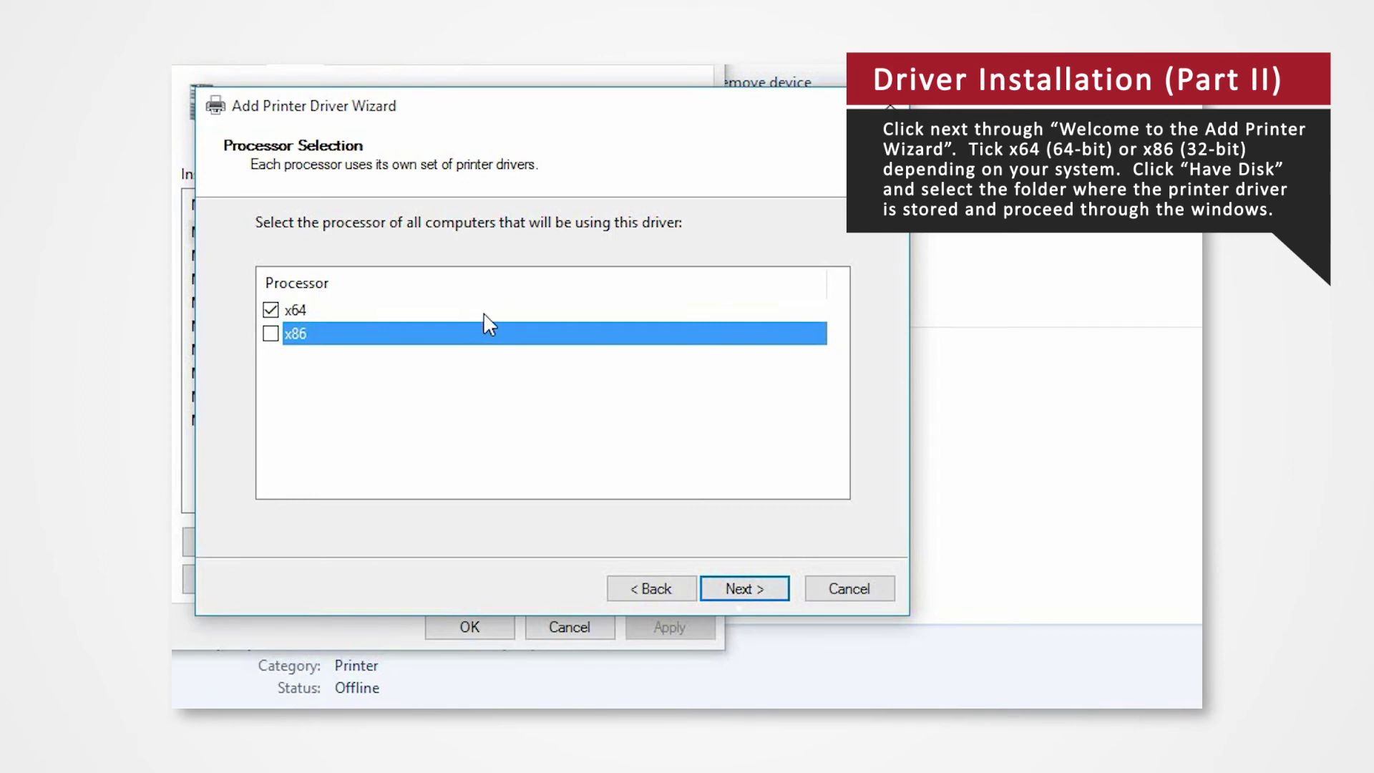
pyautogui.click(483, 314)
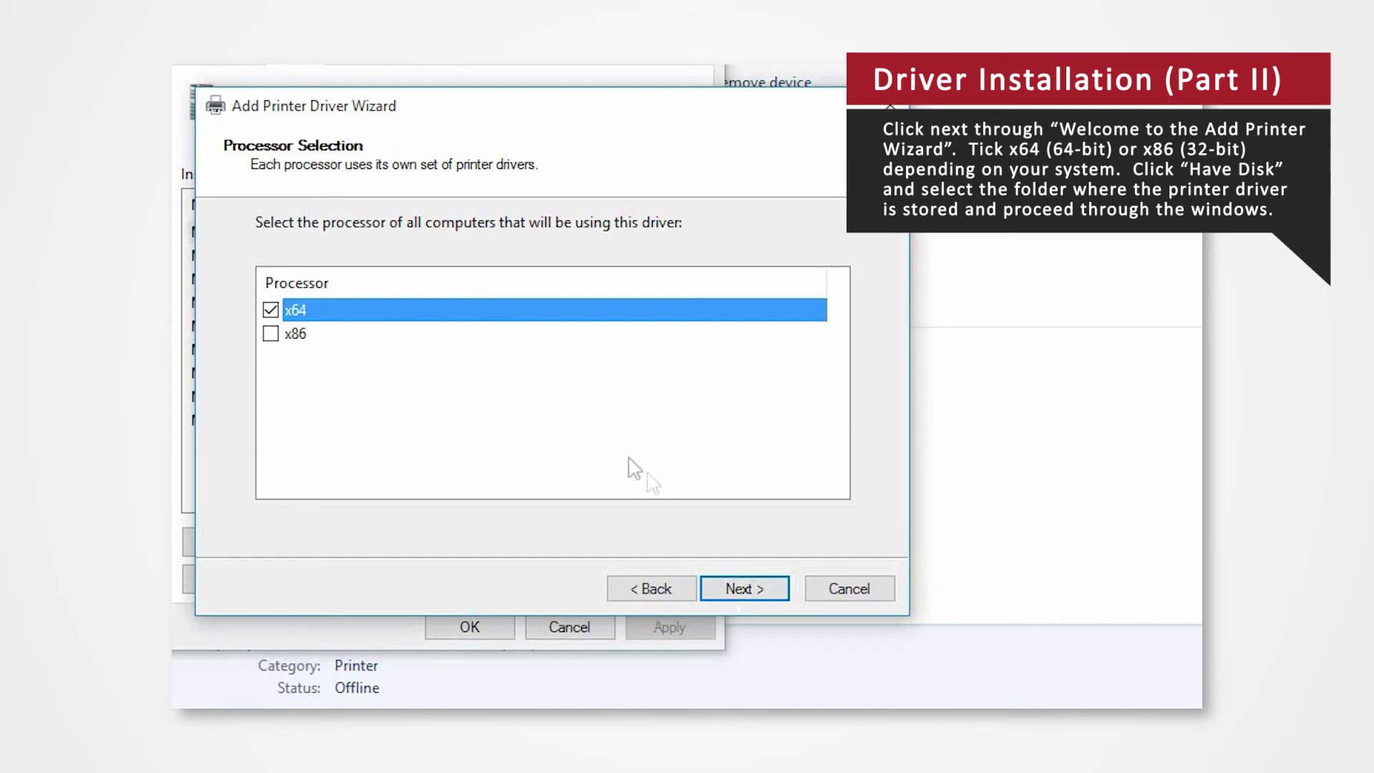
pyautogui.click(755, 587)
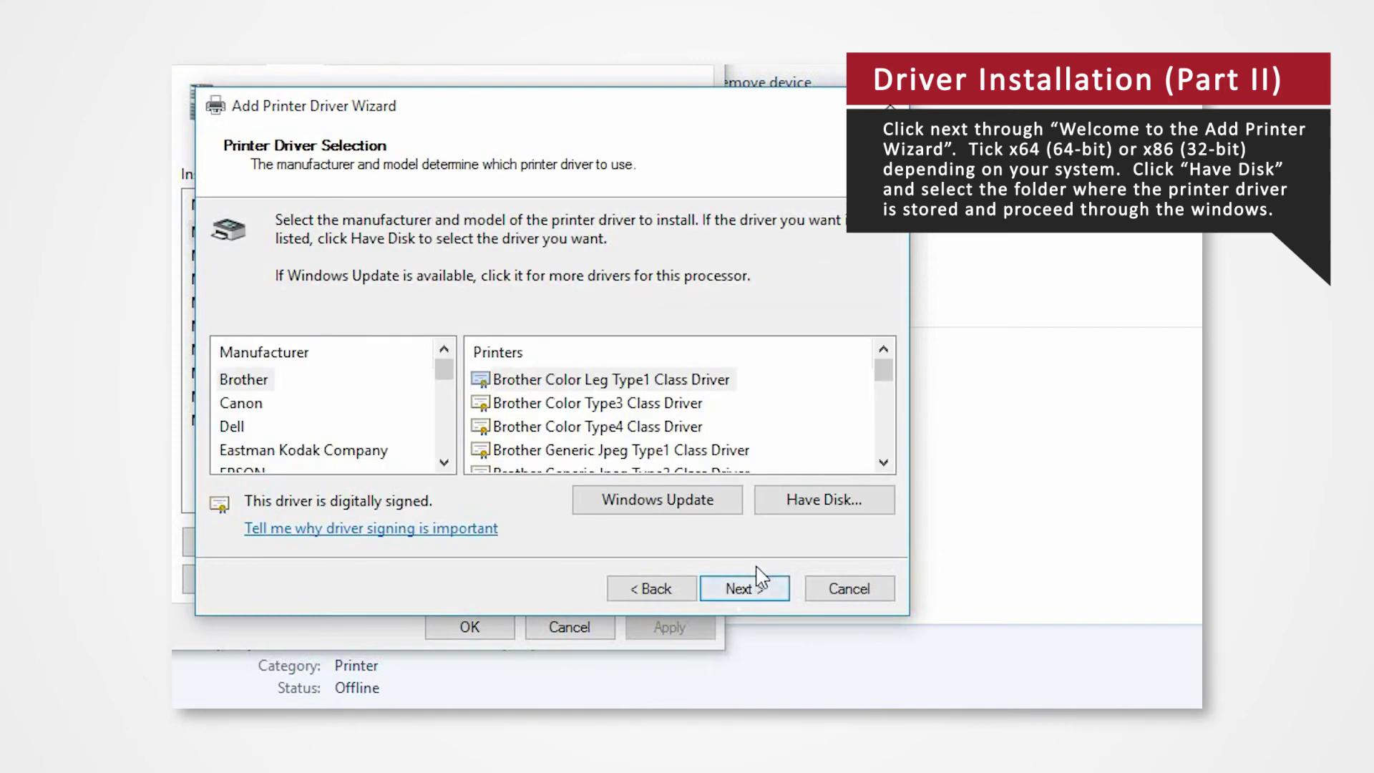
# Step: Load the driver via Have Disk from CPD955N0 in the Desktop CPD9550V_x64_Ver231_S folder
pyautogui.click(820, 502)
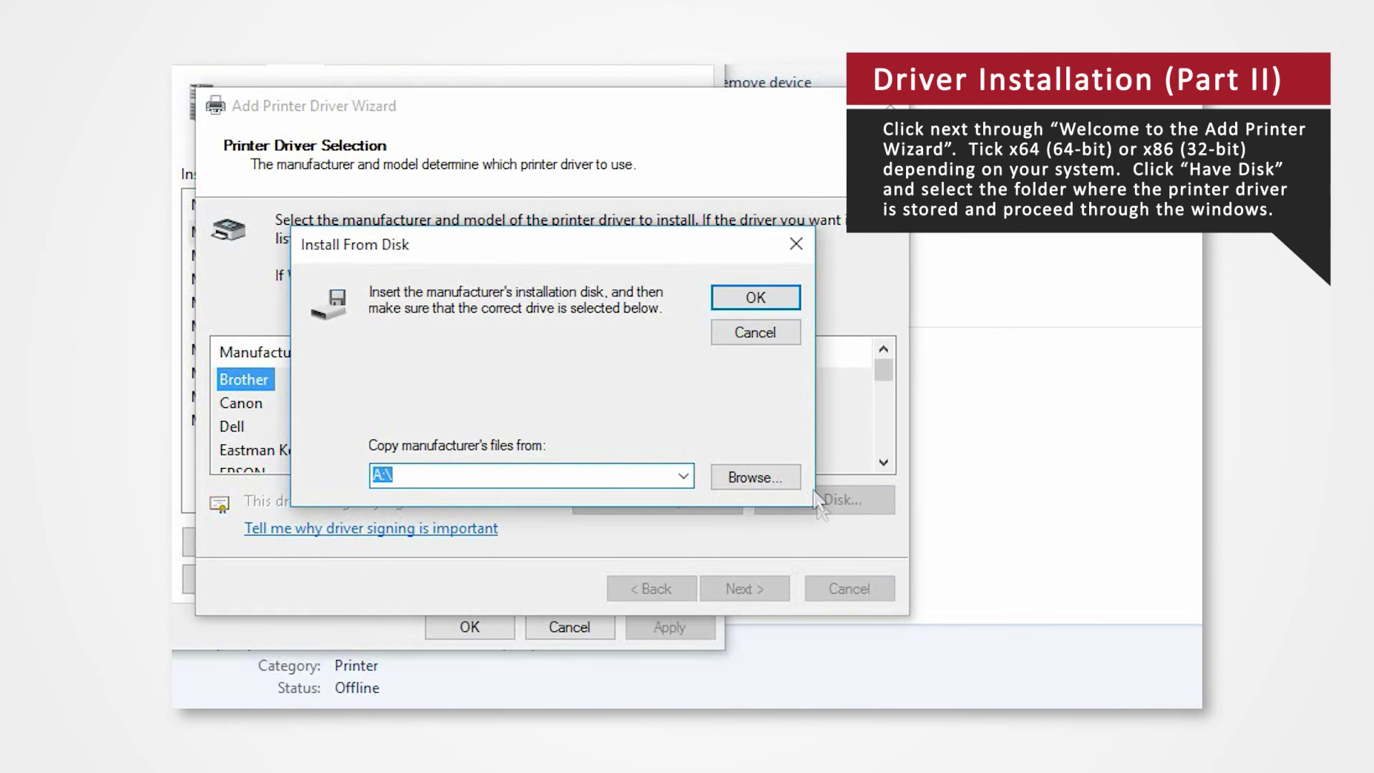
pyautogui.click(768, 483)
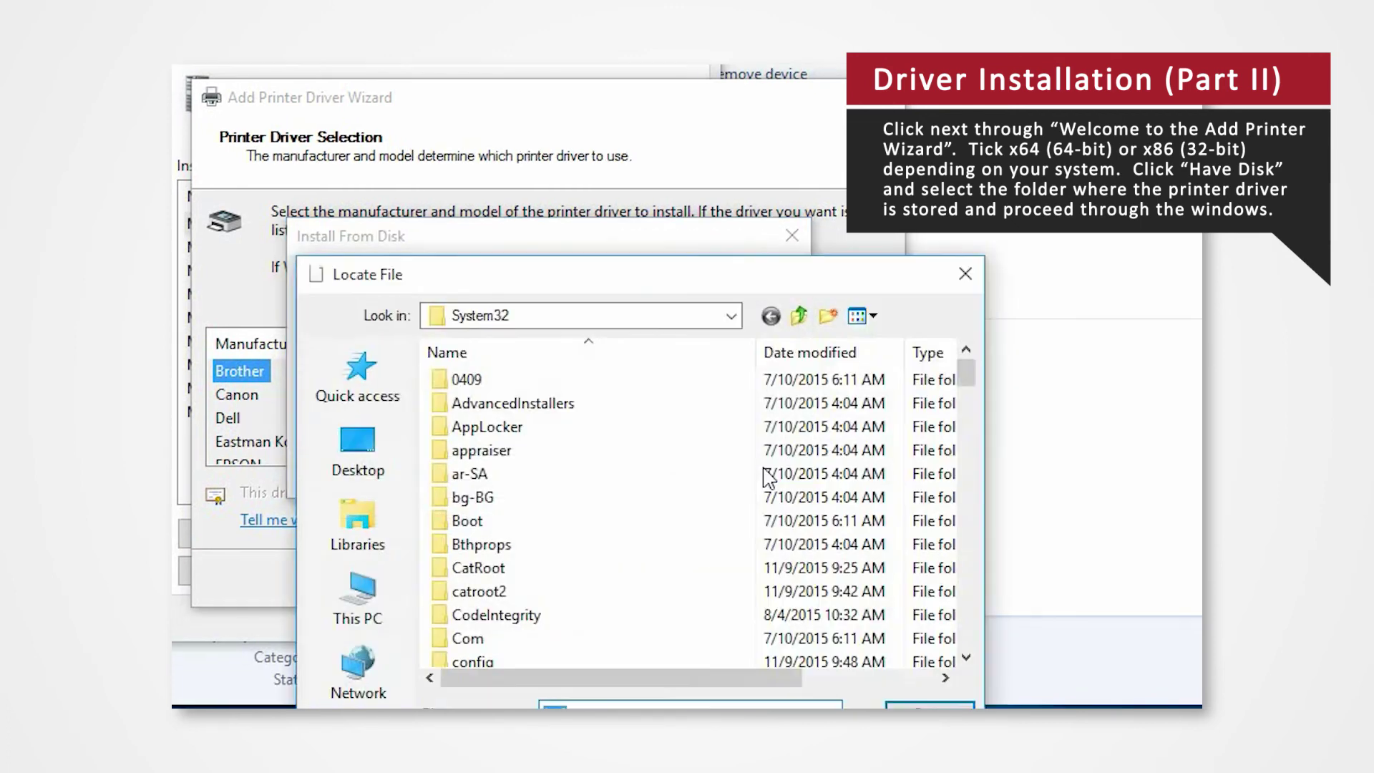
pyautogui.click(296, 322)
pyautogui.doubleClick(674, 431)
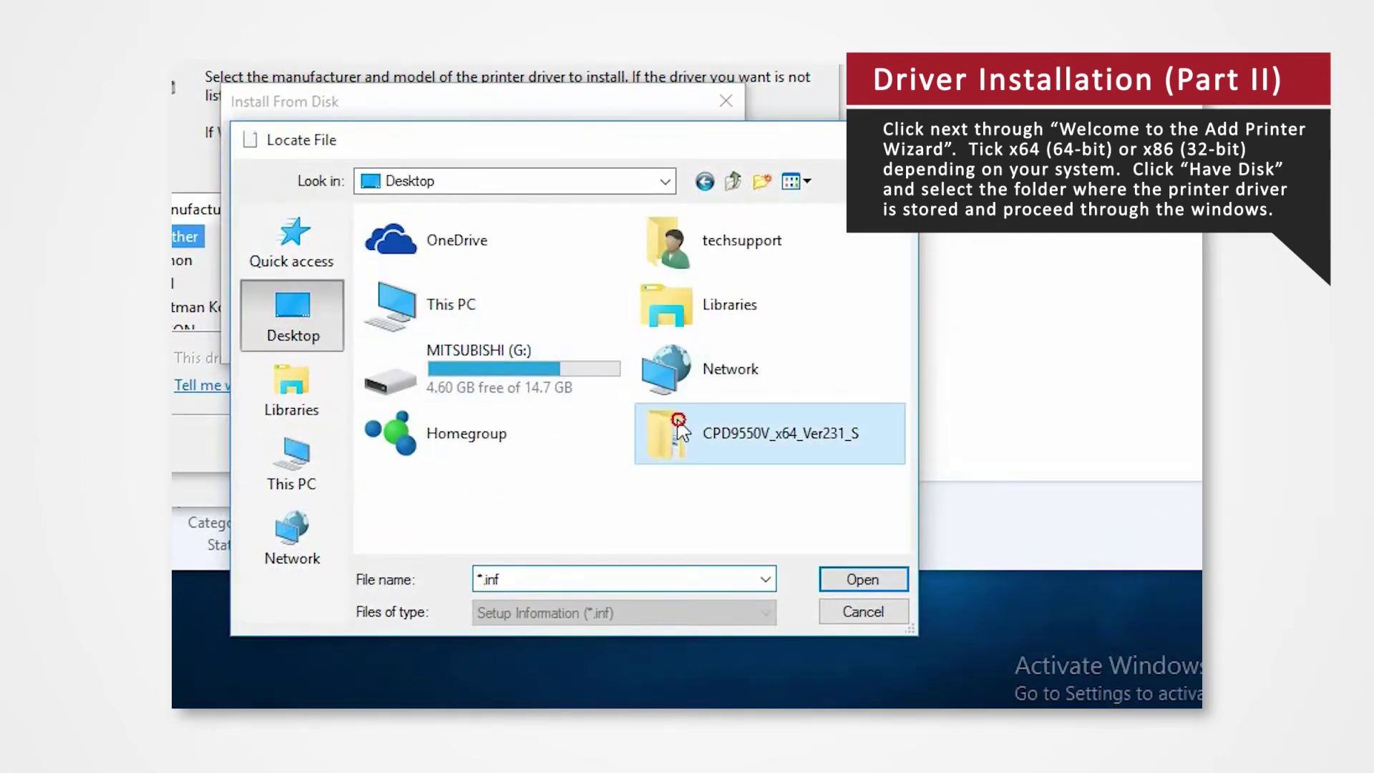
pyautogui.doubleClick(516, 249)
pyautogui.click(417, 243)
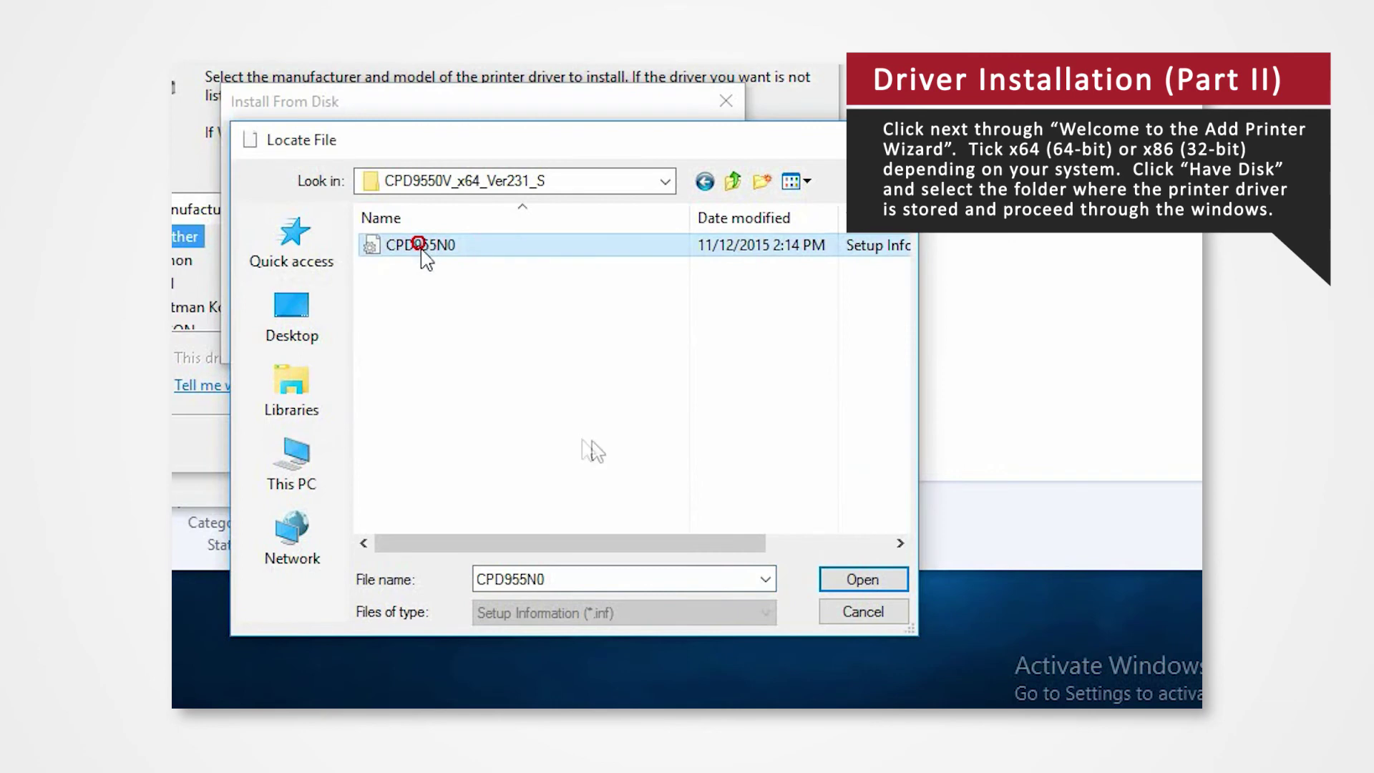
pyautogui.click(862, 578)
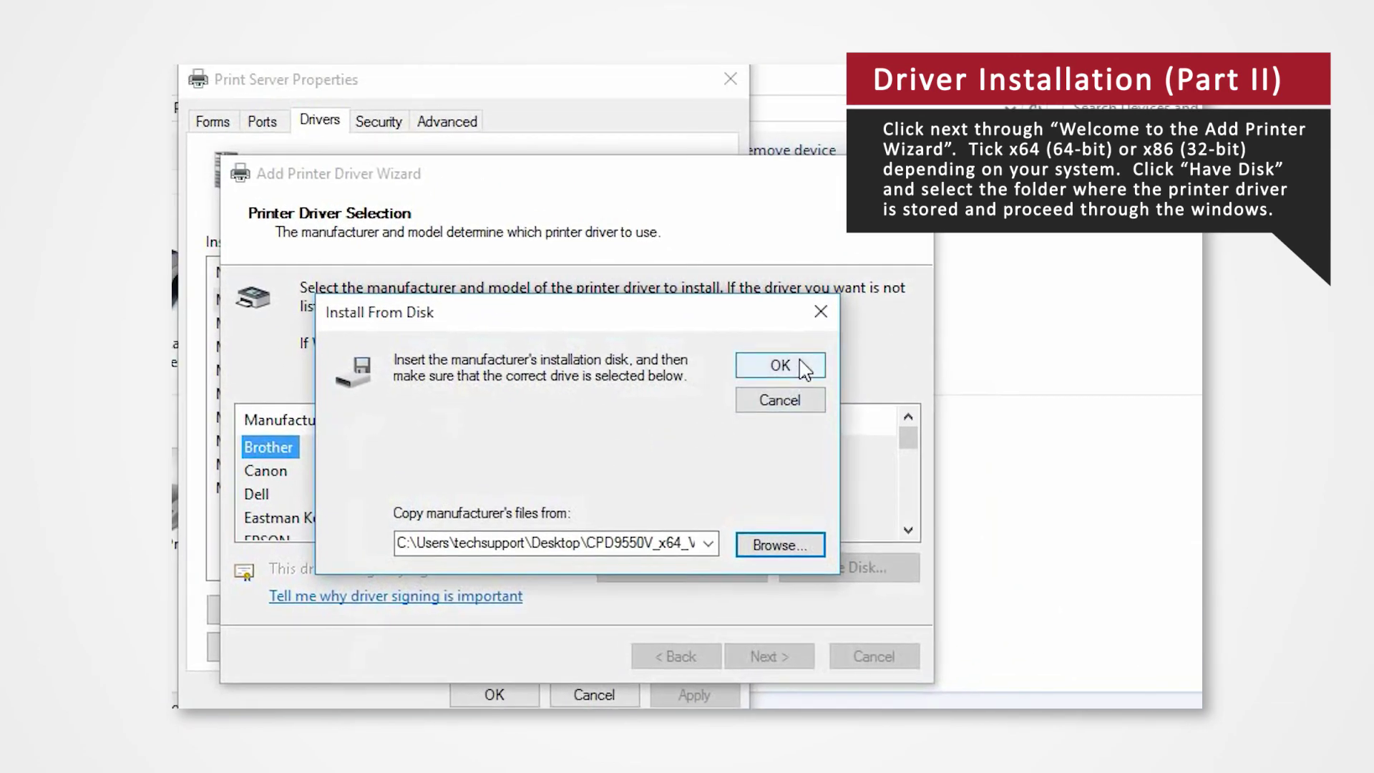
pyautogui.click(792, 361)
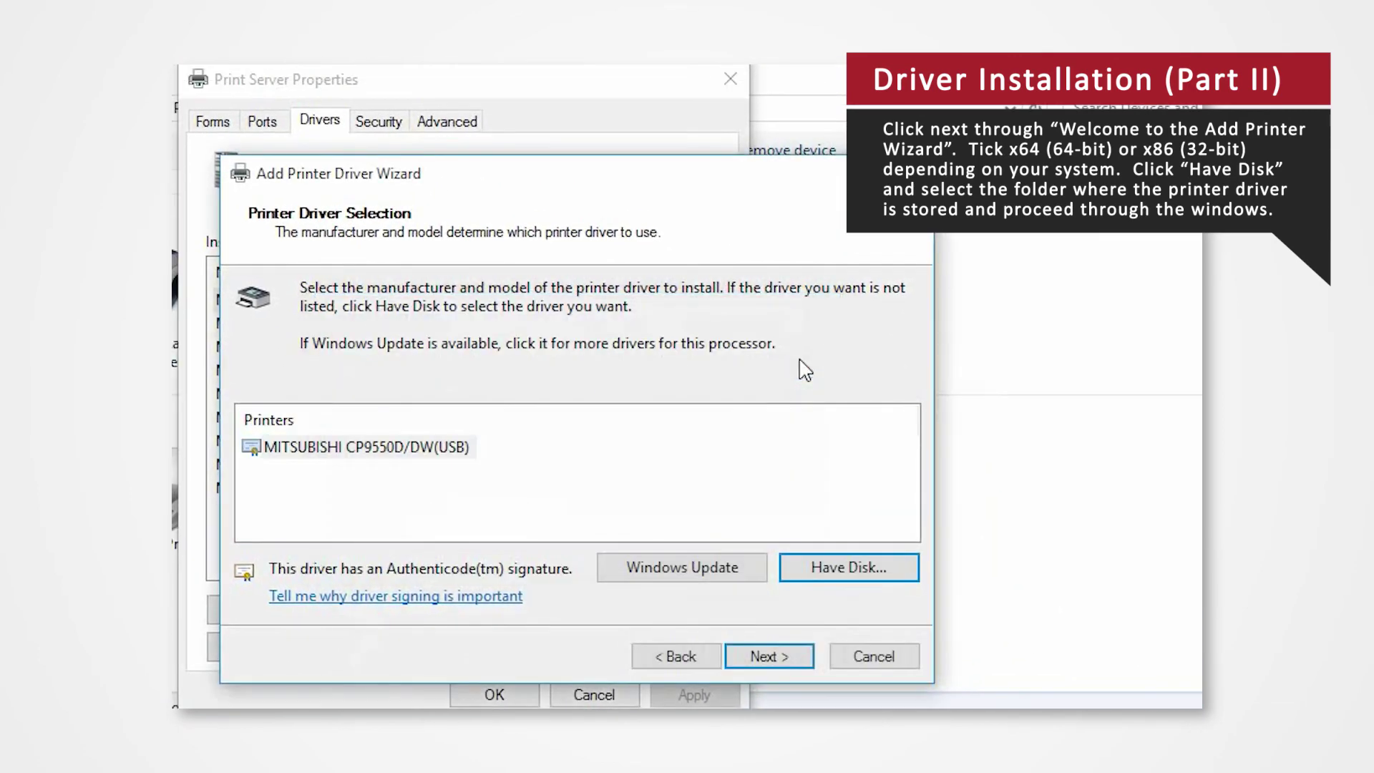
# Step: Finish installing the MITSUBISHI CP9550D/DW(USB) driver and close Print Server Properties
pyautogui.click(785, 655)
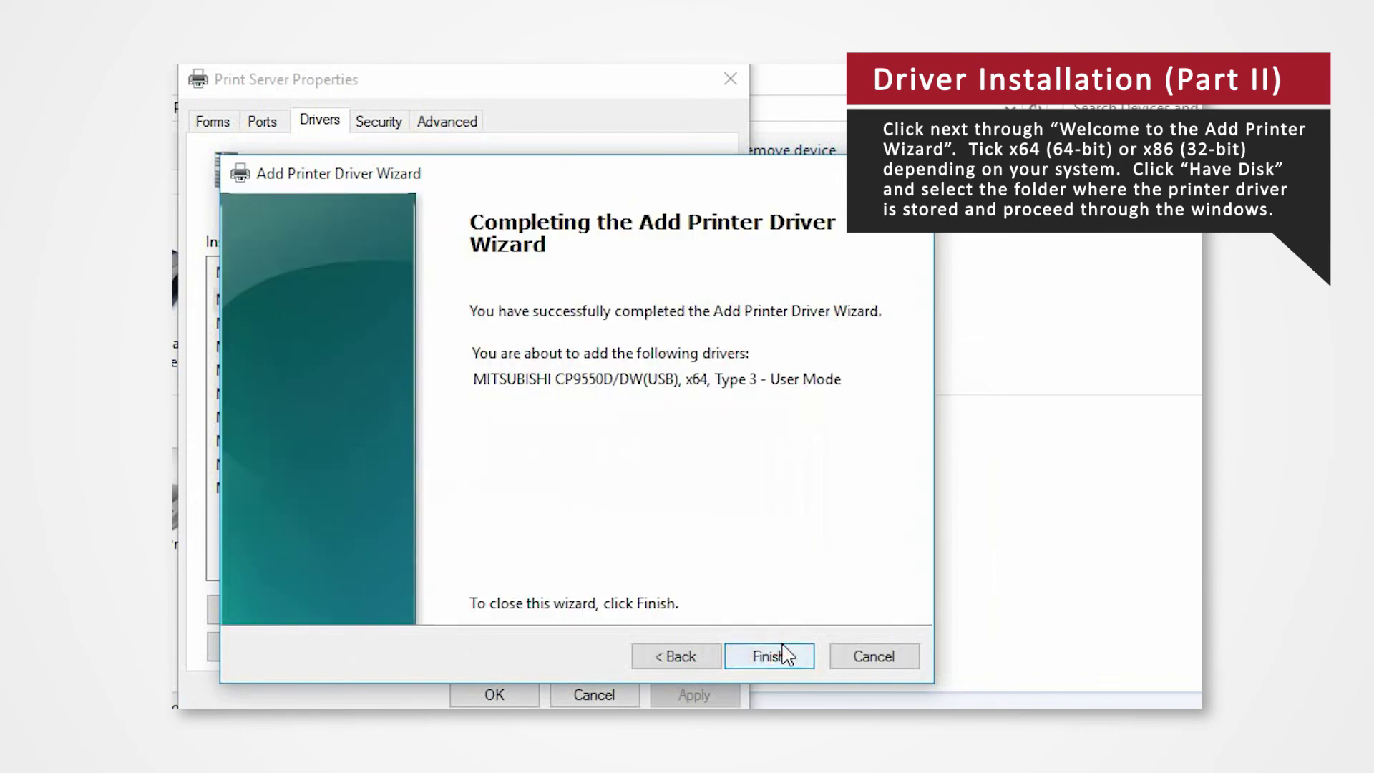
pyautogui.click(785, 656)
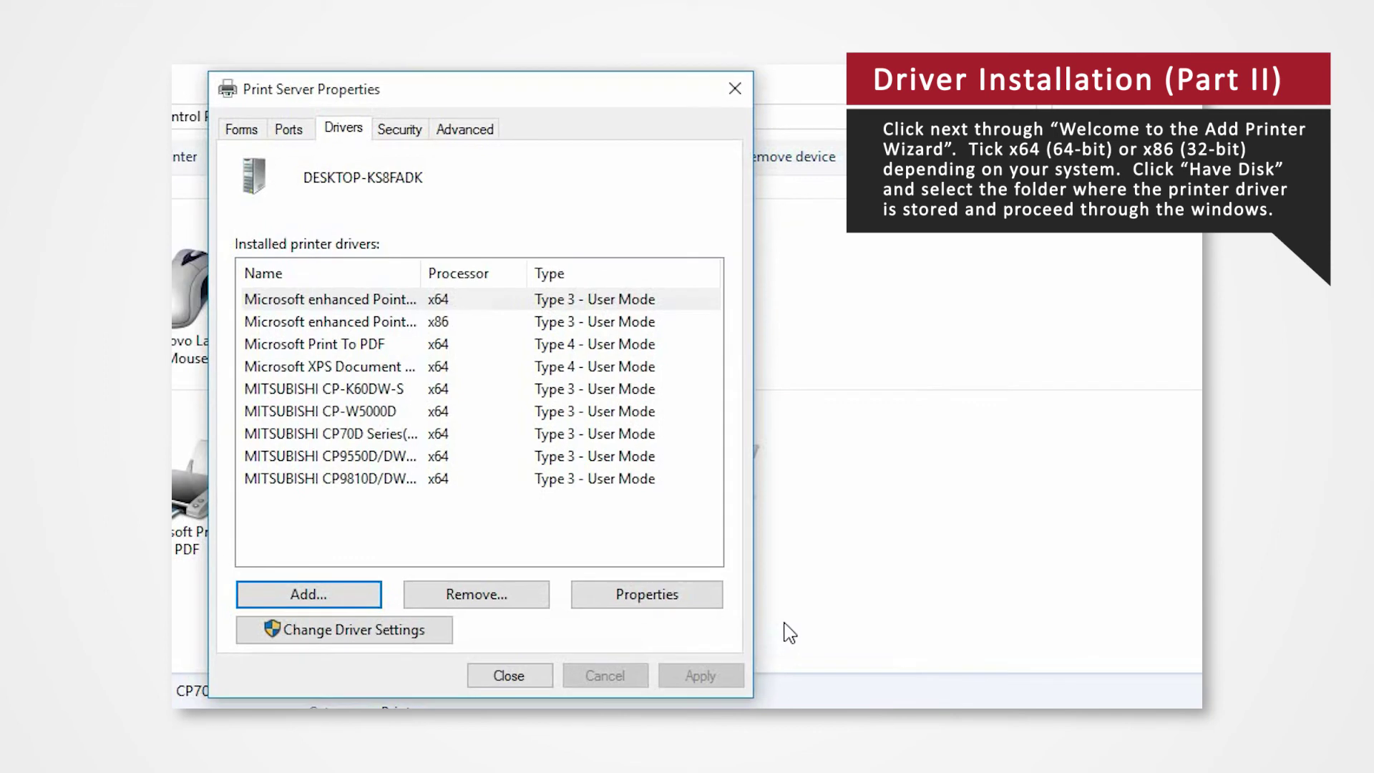
pyautogui.click(634, 522)
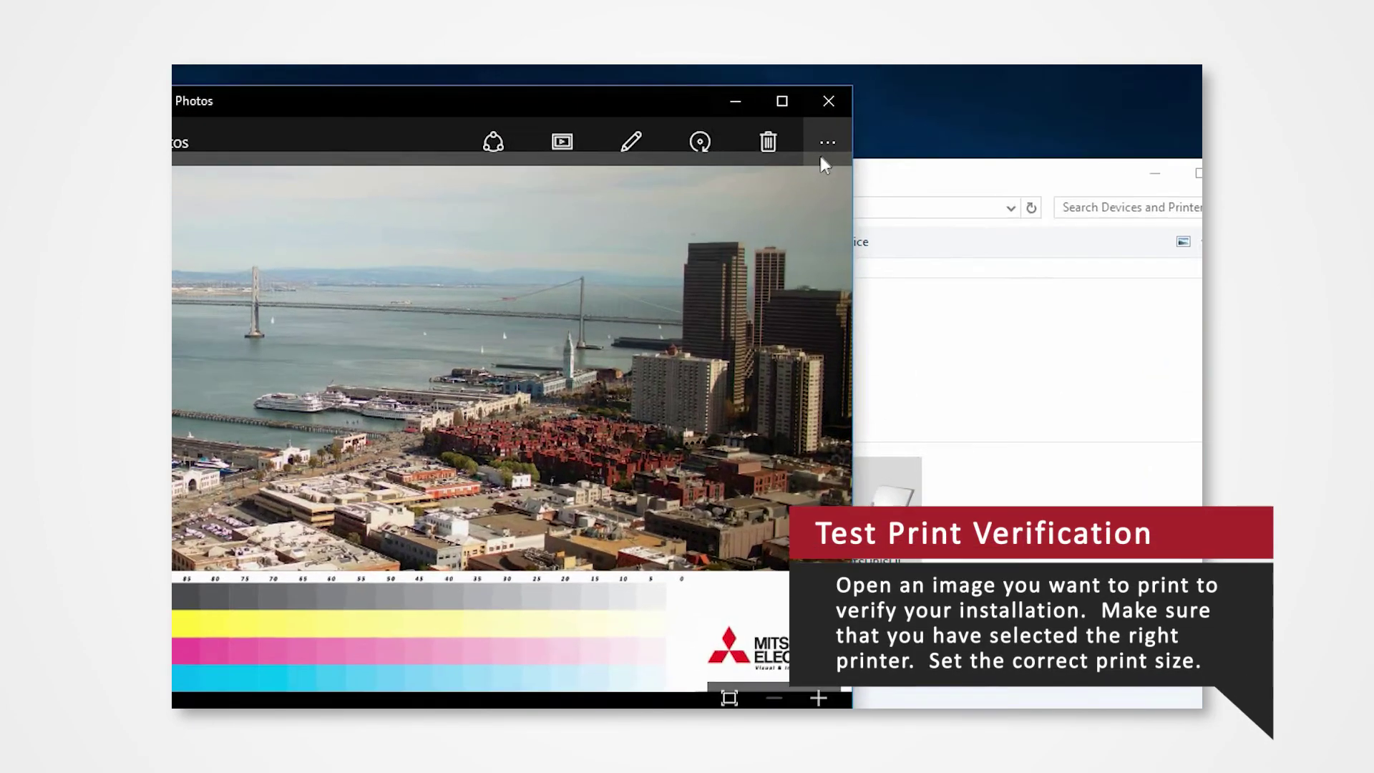
# Step: Open Print for 4x6_FullPicture_6.jpg and choose MITSUBISHI CP9550D/DW(USB) as printer
pyautogui.click(915, 180)
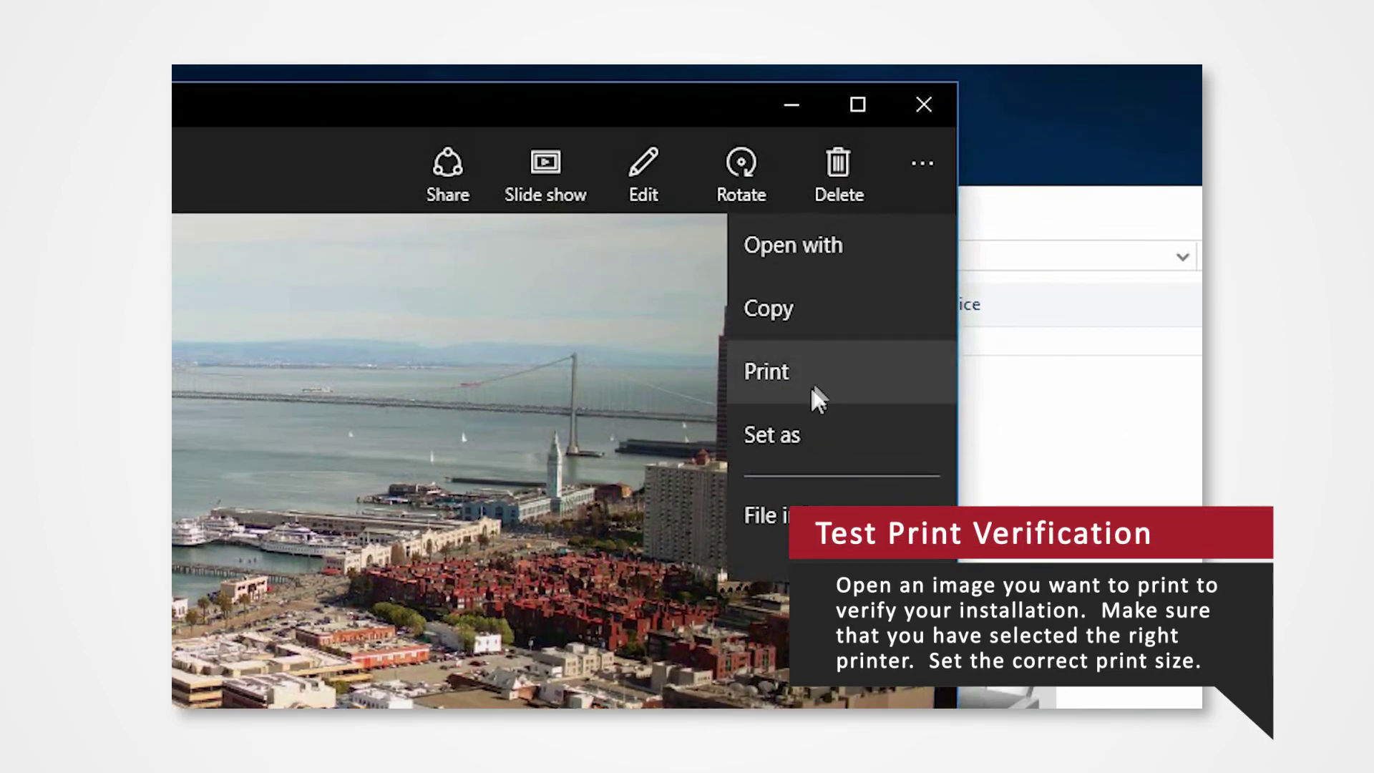
pyautogui.click(812, 388)
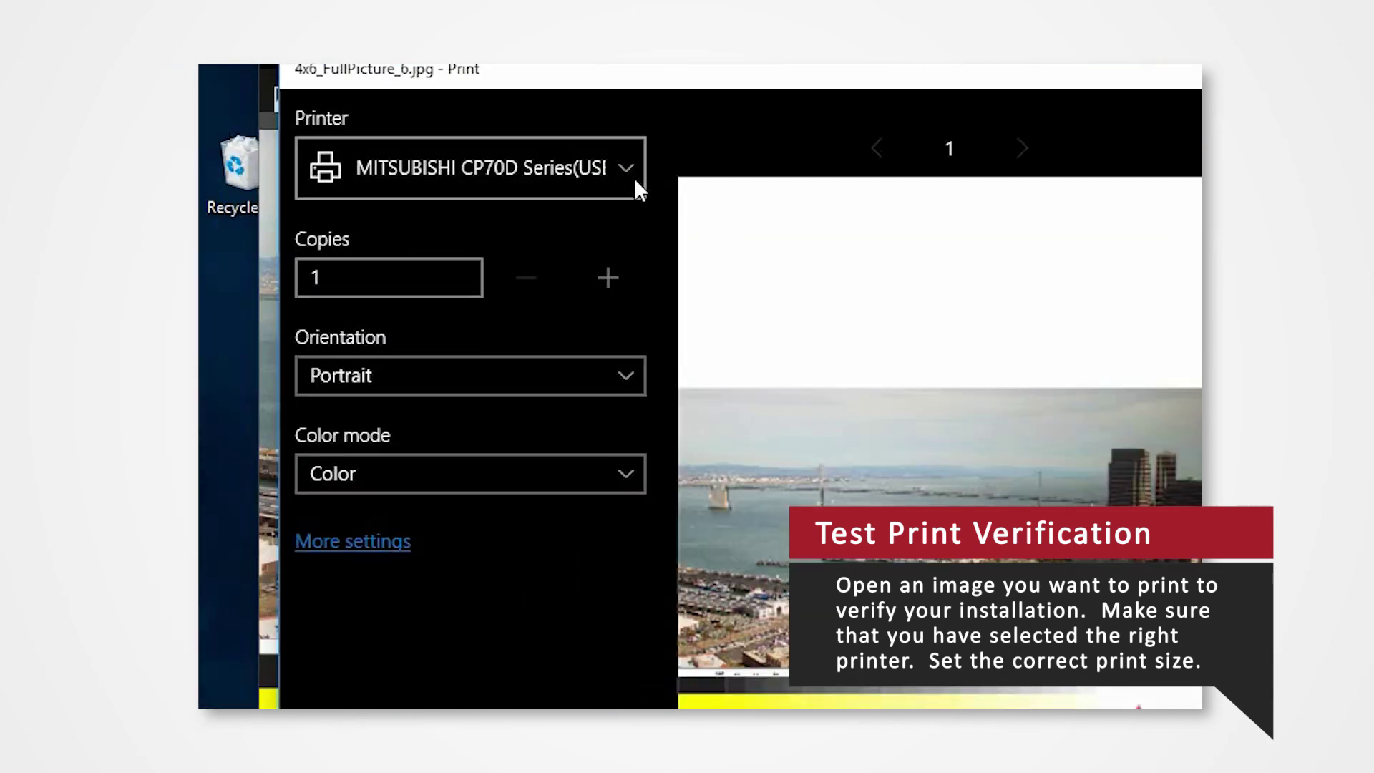
pyautogui.click(635, 177)
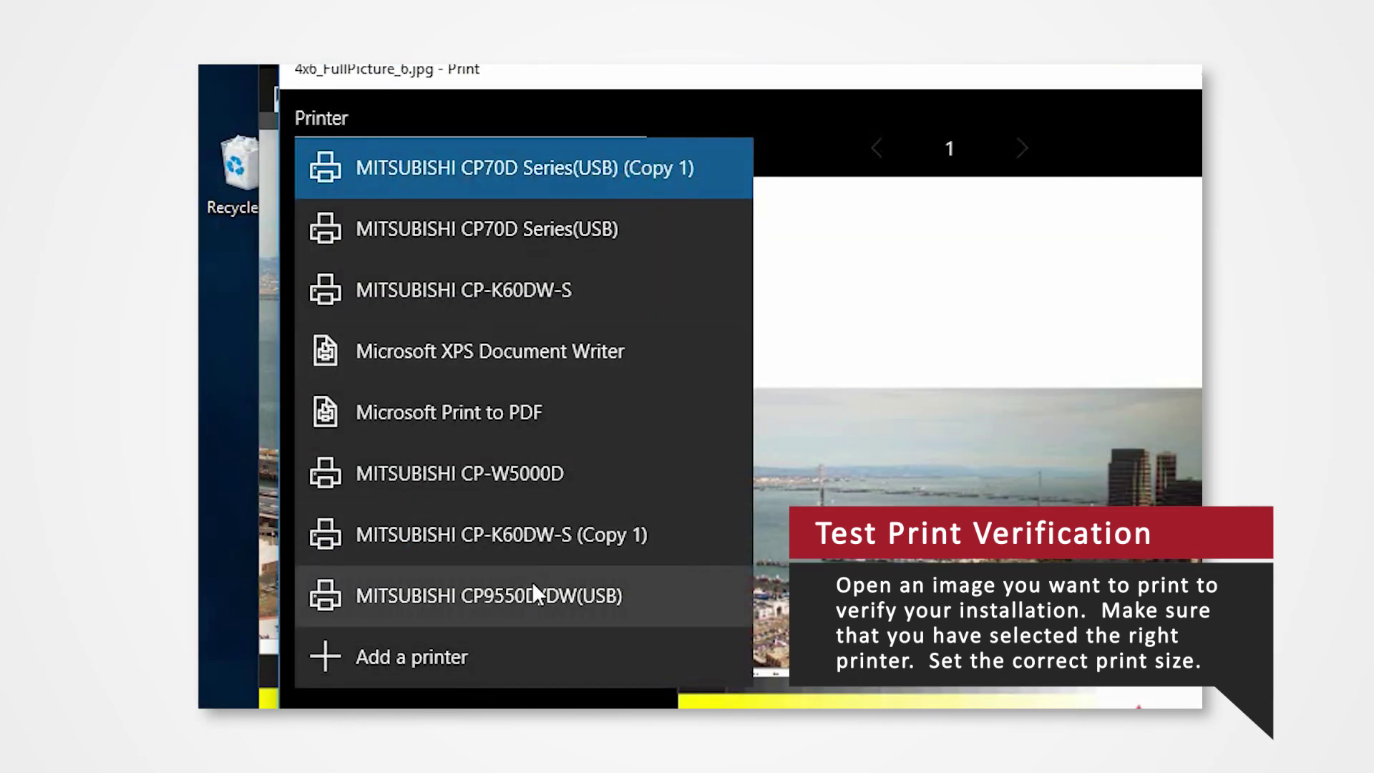
pyautogui.click(532, 593)
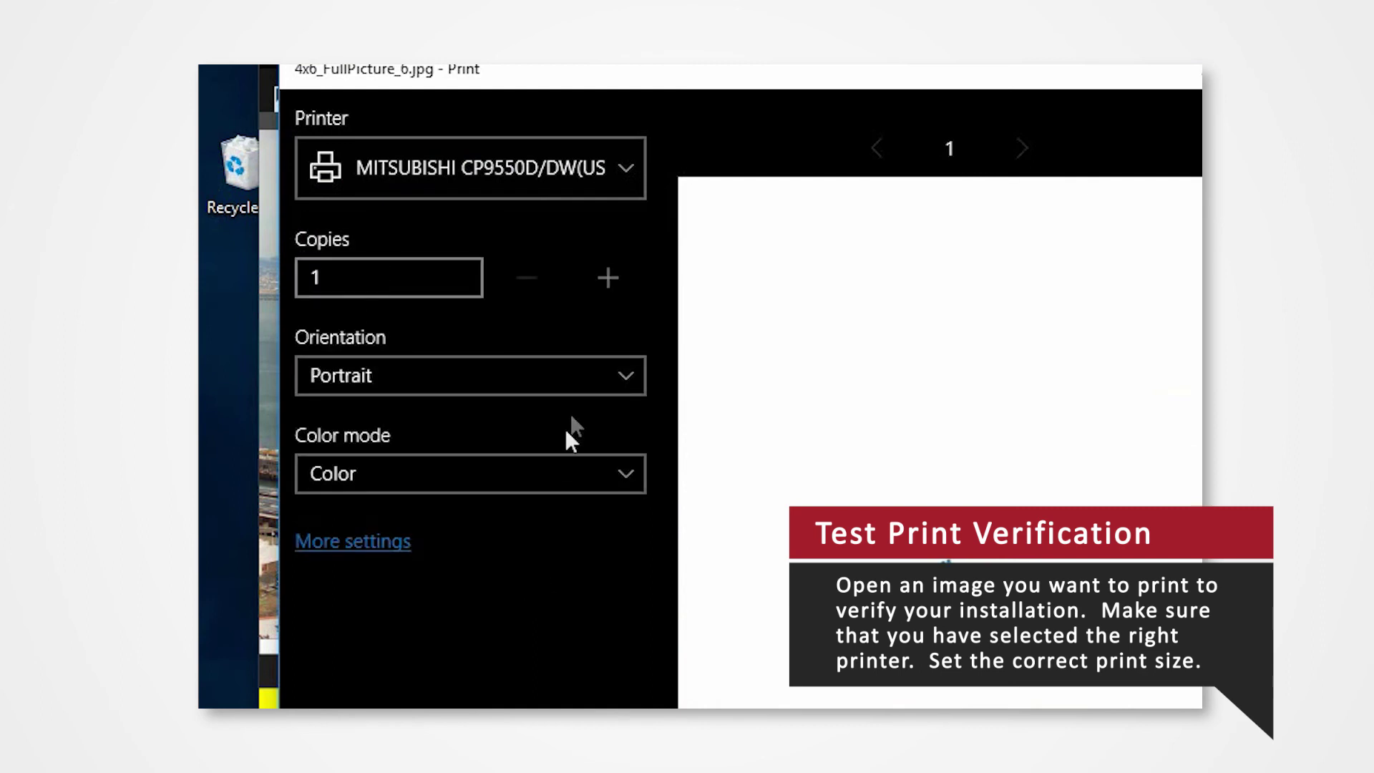
# Step: Set the photo print orientation to Landscape and keep Color mode
pyautogui.click(584, 390)
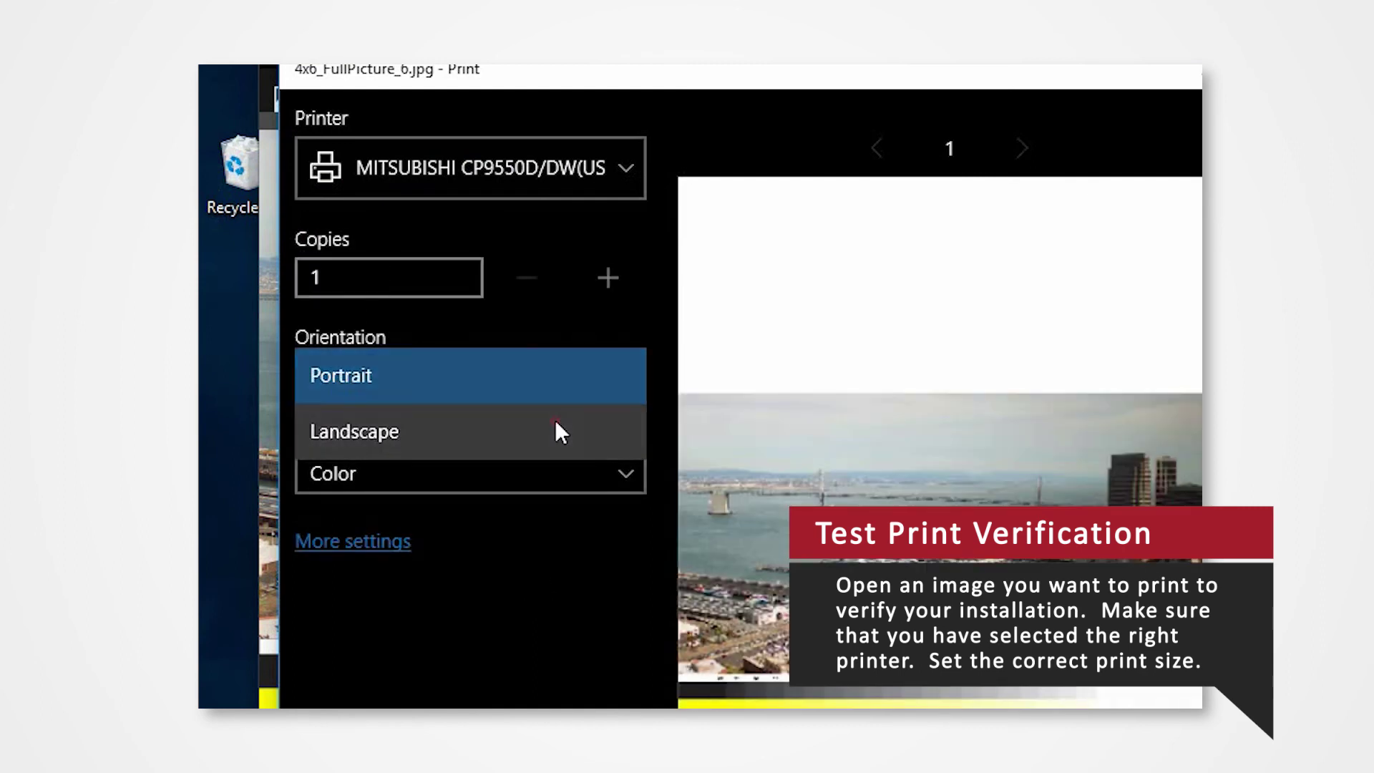
pyautogui.click(555, 429)
pyautogui.click(629, 475)
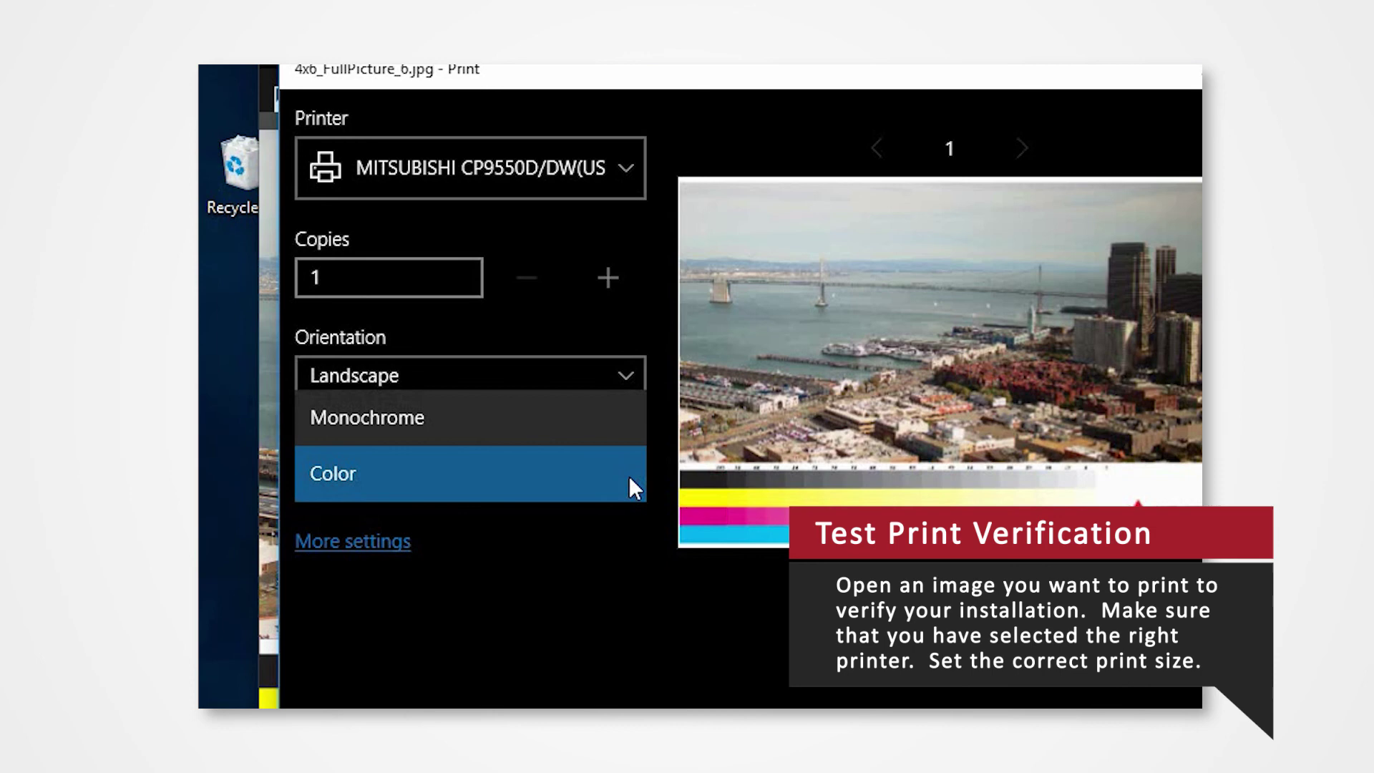
pyautogui.click(628, 476)
# Step: Set the paper size to 10x15 (4x6") in More settings, then print the test photo
pyautogui.click(355, 549)
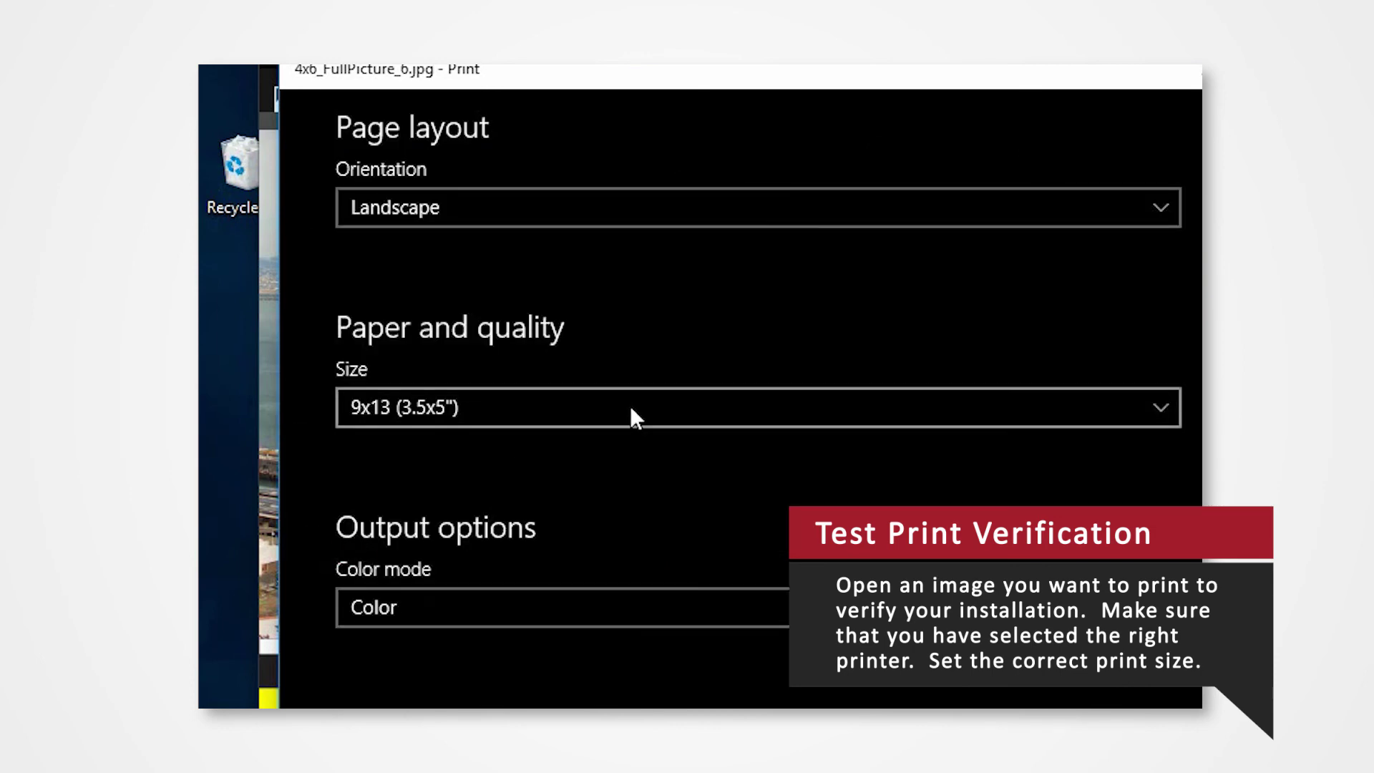
pyautogui.click(631, 408)
pyautogui.click(597, 452)
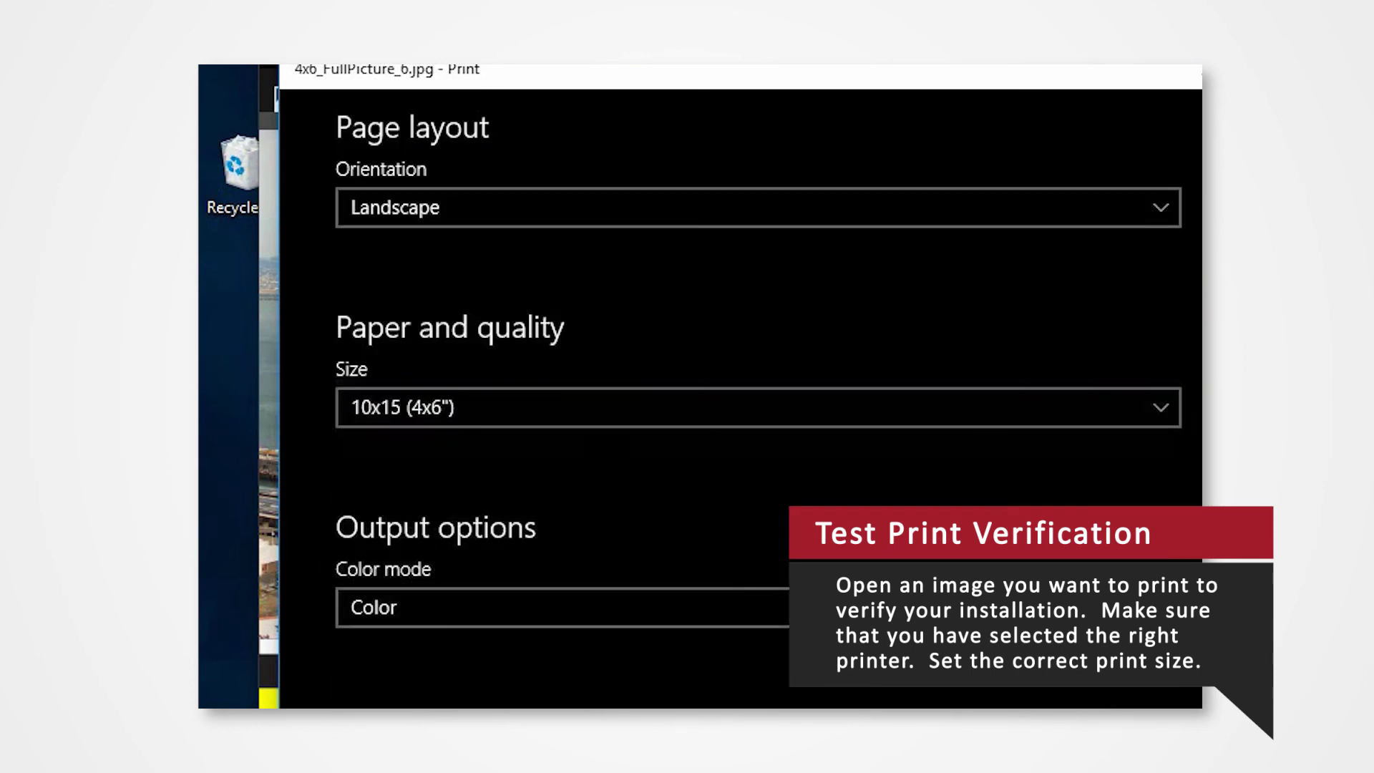
pyautogui.click(665, 650)
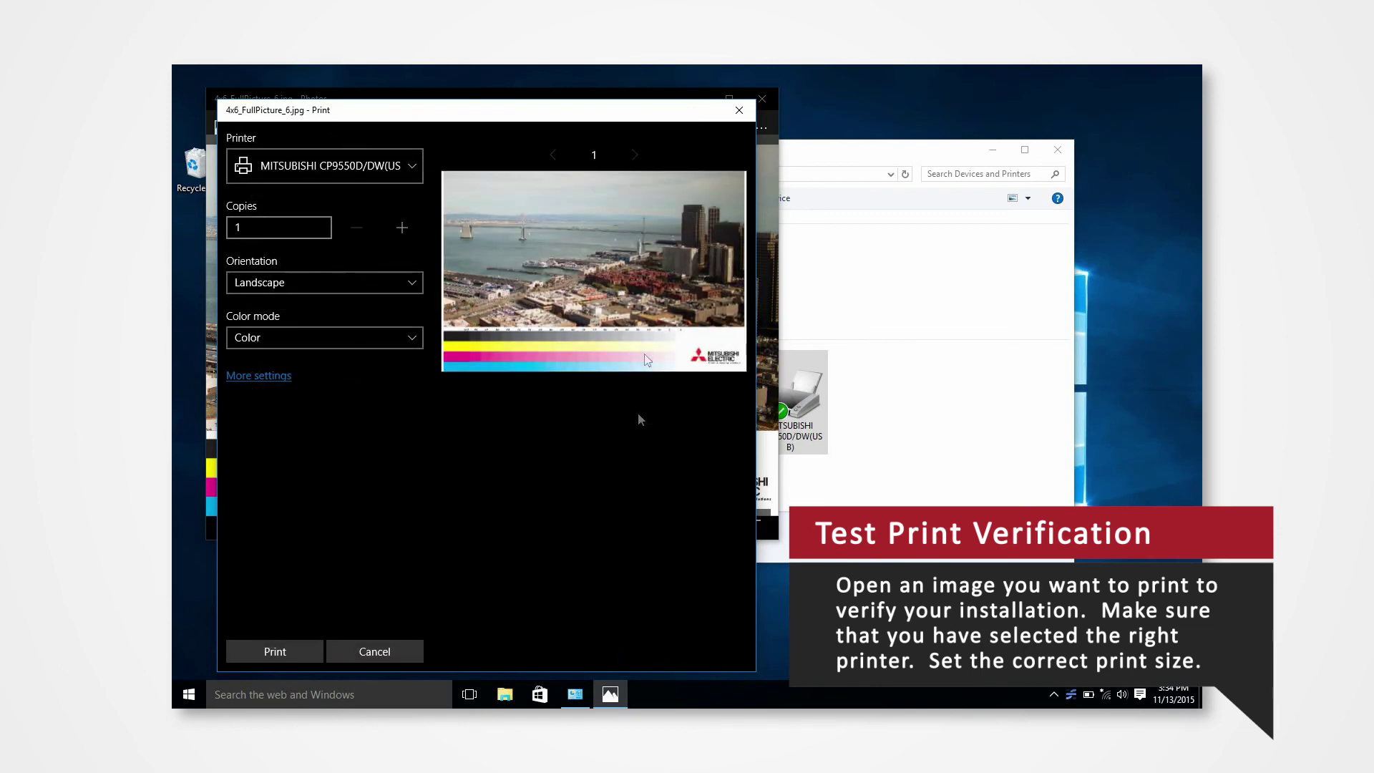
pyautogui.click(294, 653)
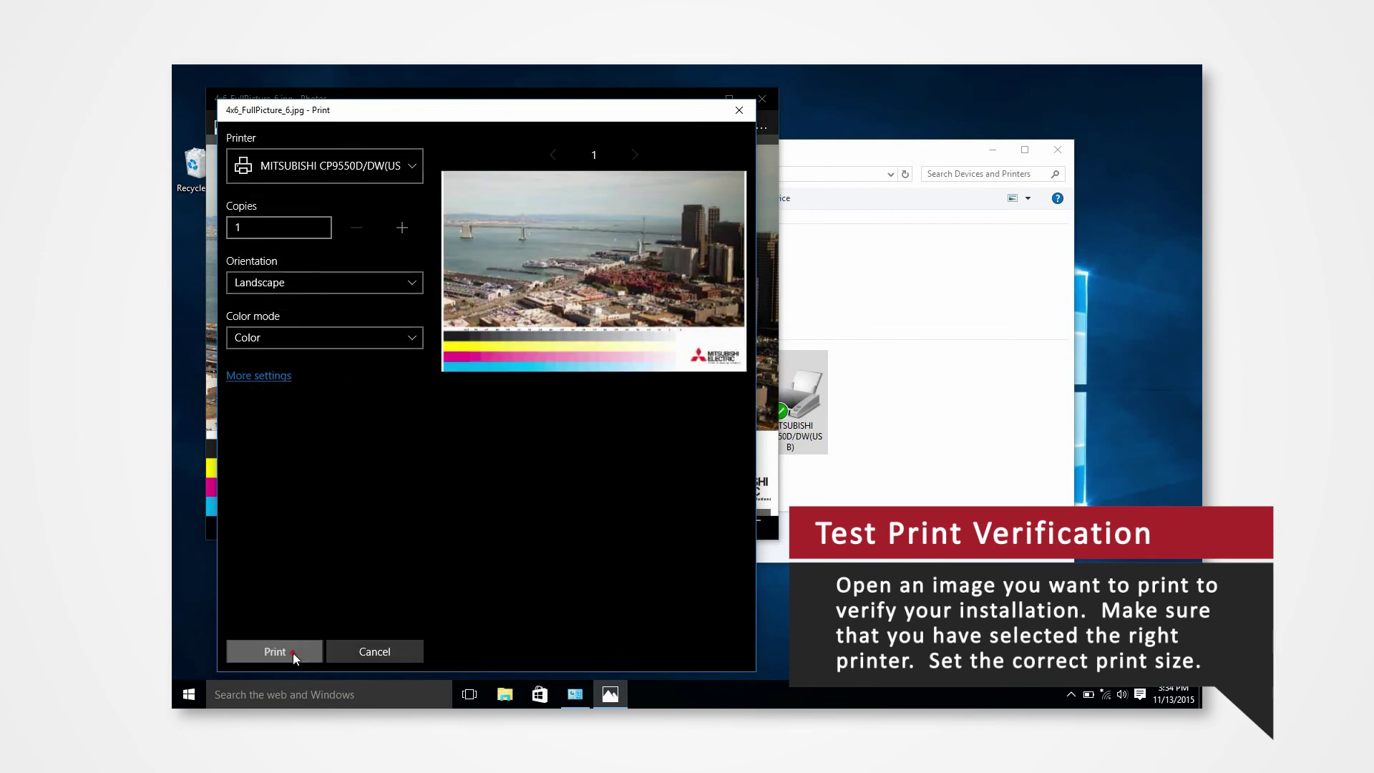